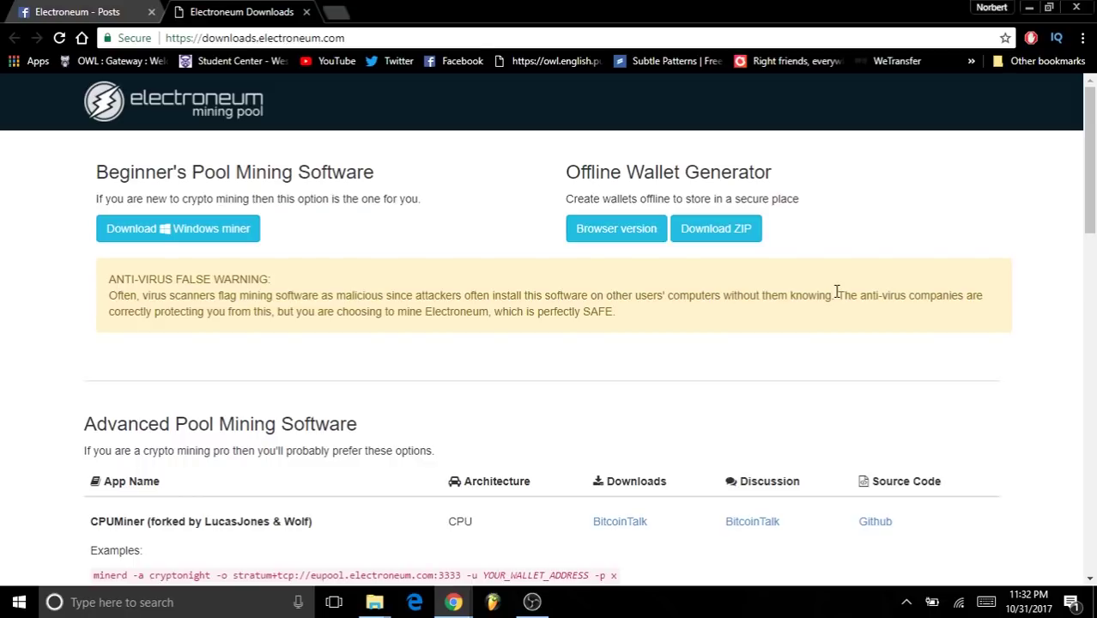
- Read the Electroneum Facebook post that links to the downloads site, then return to Electroneum Downloads
{"action": "scroll", "coordinate": [837, 292], "scroll_direction": "down", "scroll_amount": 2}
{"action": "scroll", "coordinate": [837, 290], "scroll_direction": "up", "scroll_amount": 2}
{"action": "scroll", "coordinate": [420, 199], "scroll_direction": "down", "scroll_amount": 1}
{"action": "key", "text": "ctrl+shift+Tab"}
{"action": "scroll", "coordinate": [342, 318], "scroll_direction": "down", "scroll_amount": 2}
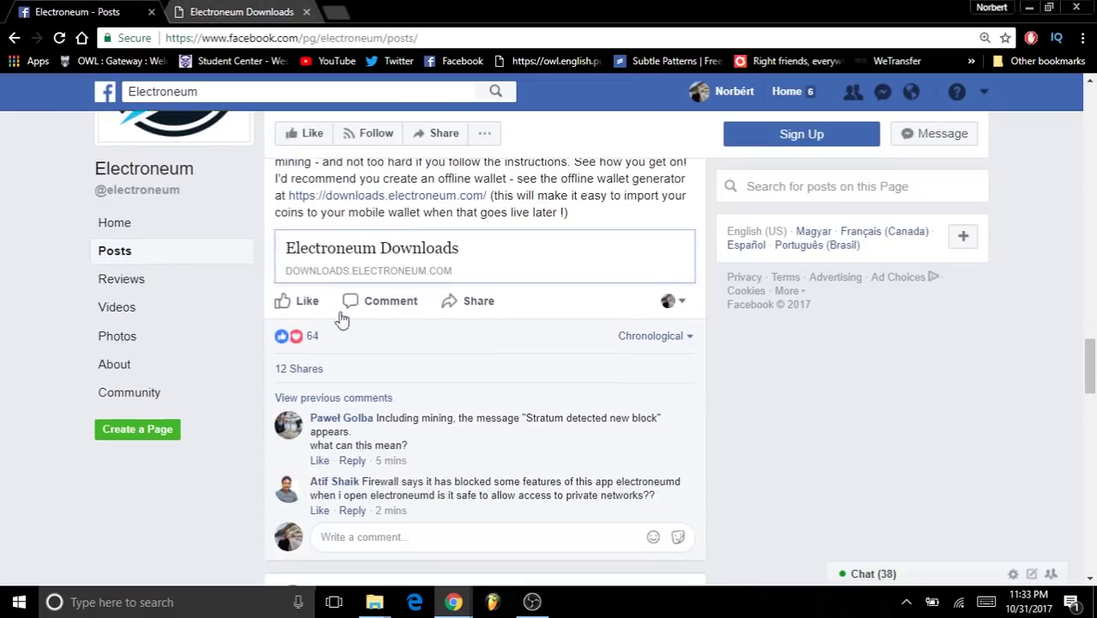
{"action": "scroll", "coordinate": [356, 297], "scroll_direction": "up", "scroll_amount": 5}
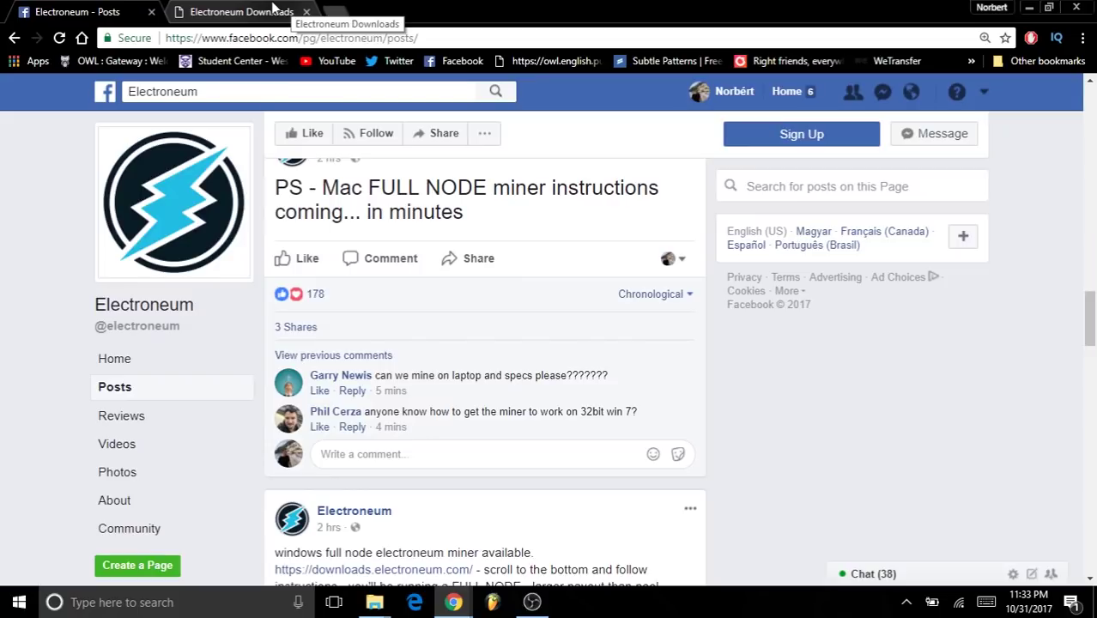
{"action": "left_click", "coordinate": [273, 9]}
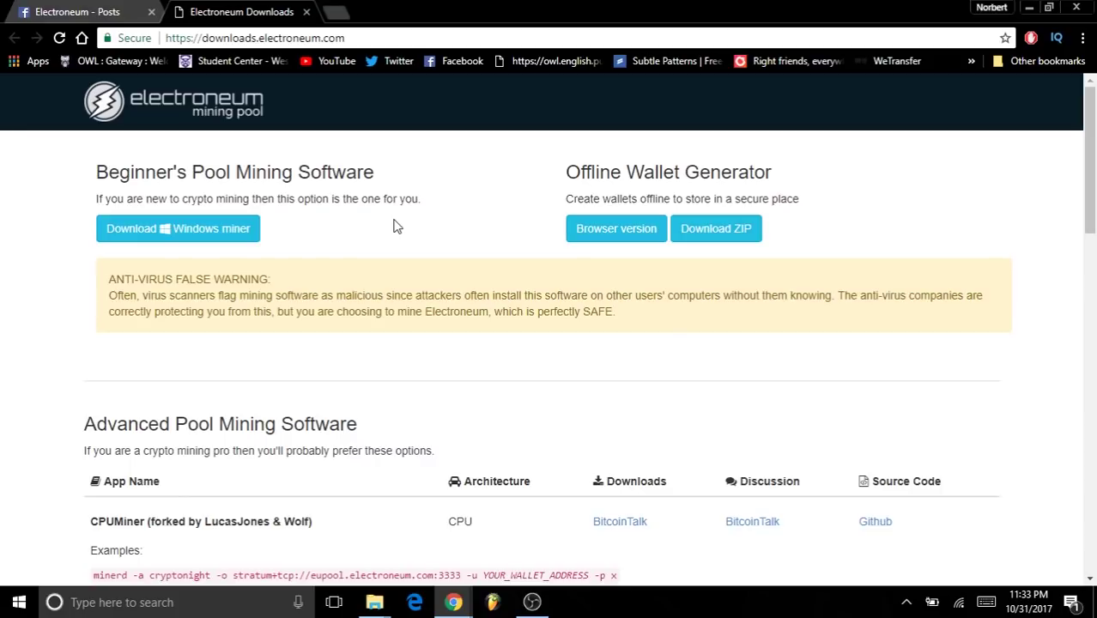
{"action": "scroll", "coordinate": [411, 218], "scroll_direction": "down", "scroll_amount": 2}
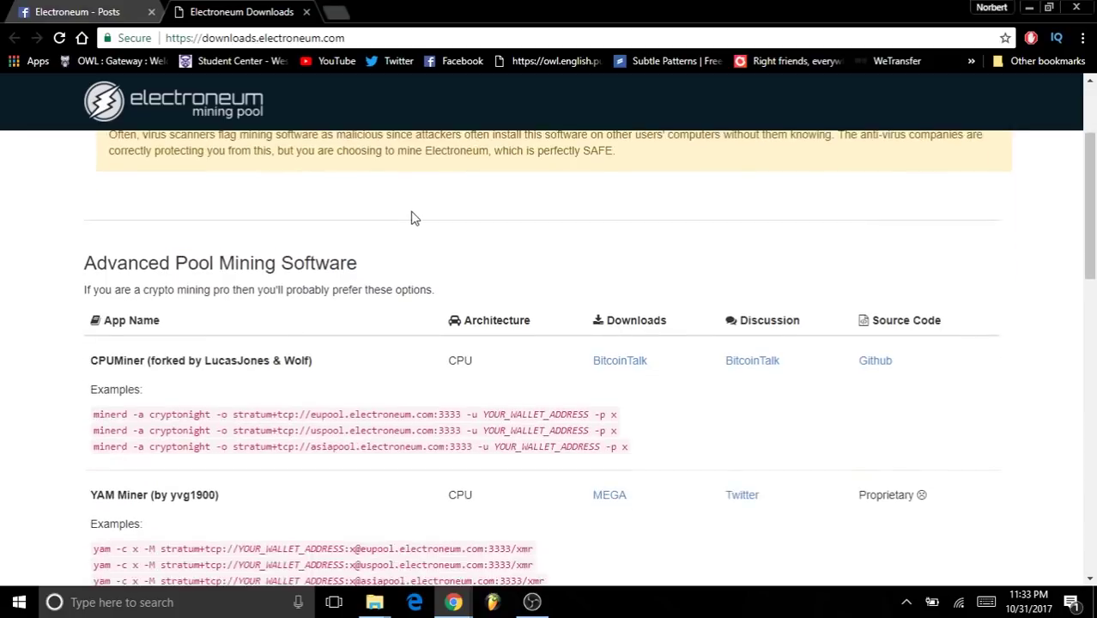
{"action": "scroll", "coordinate": [411, 218], "scroll_direction": "up", "scroll_amount": 2}
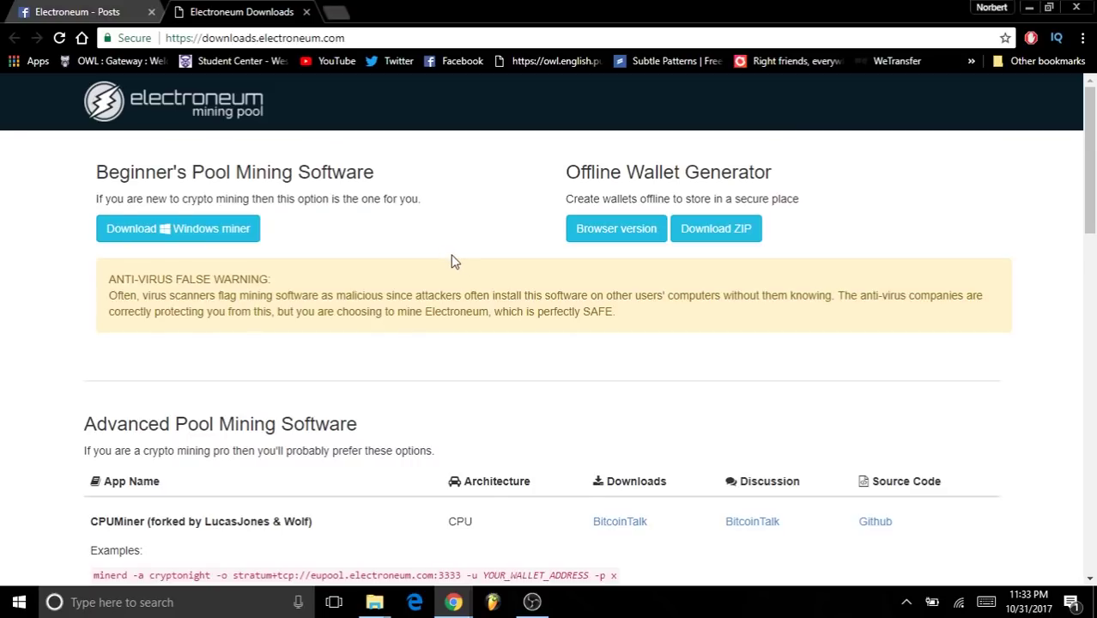
{"action": "scroll", "coordinate": [403, 249], "scroll_direction": "down", "scroll_amount": 1}
{"action": "scroll", "coordinate": [292, 203], "scroll_direction": "up", "scroll_amount": 1}
{"action": "left_click_drag", "start_coordinate": [96, 168], "coordinate": [418, 187]}
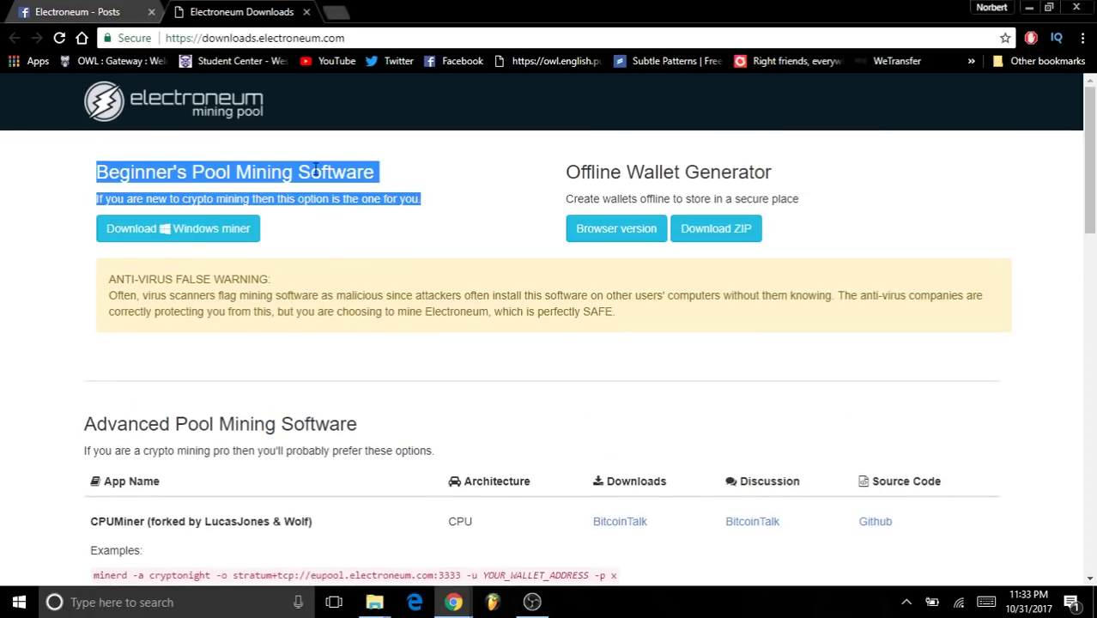
{"action": "left_click", "coordinate": [400, 198]}
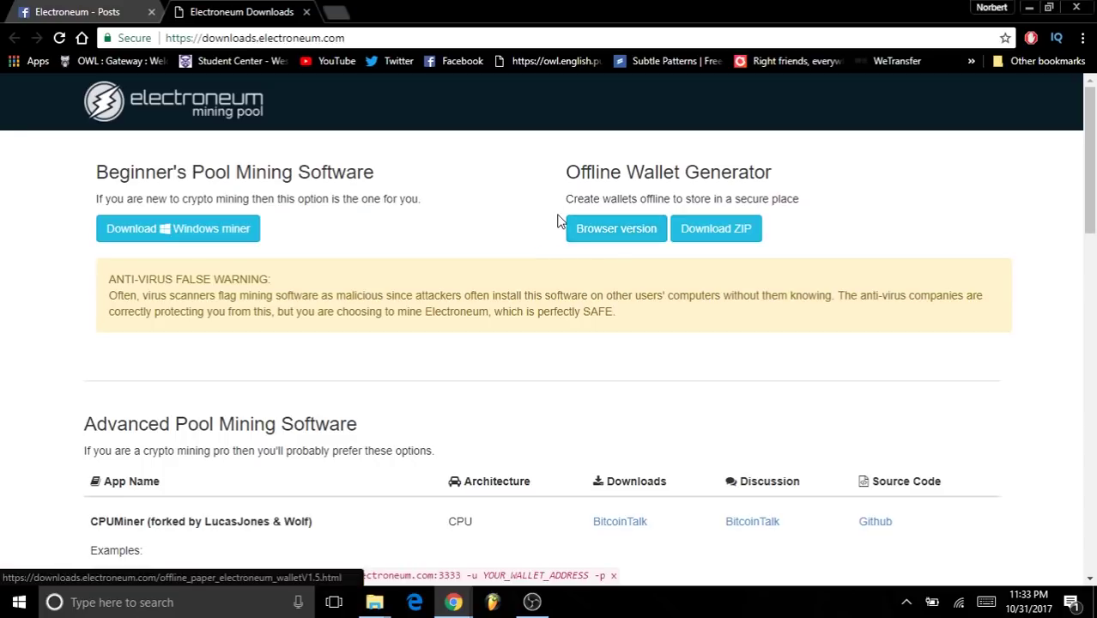
- Generate a new browser-version offline wallet, save it as Electroneum_Offline_Wallet.pdf, and open the PDF
{"action": "left_click", "coordinate": [607, 230]}
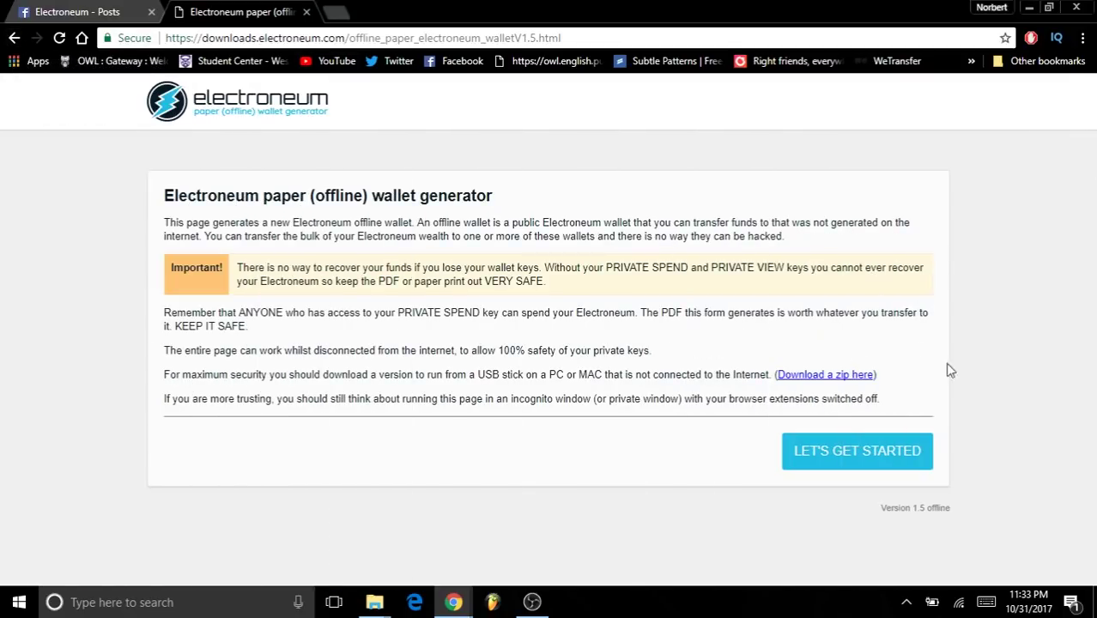
{"action": "left_click", "coordinate": [871, 450]}
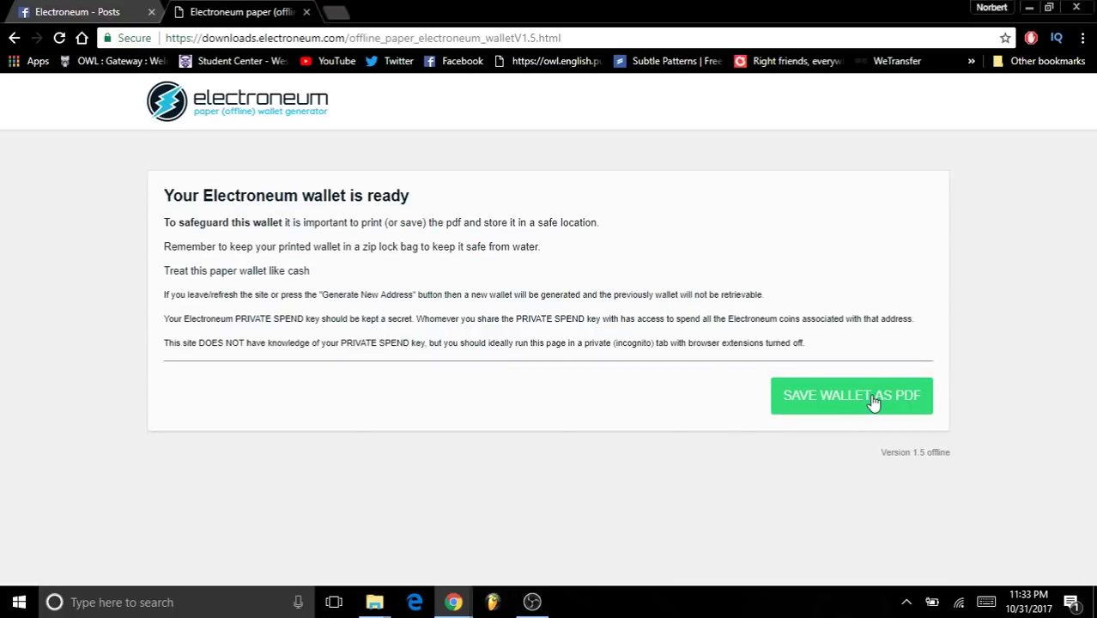
{"action": "left_click", "coordinate": [872, 401]}
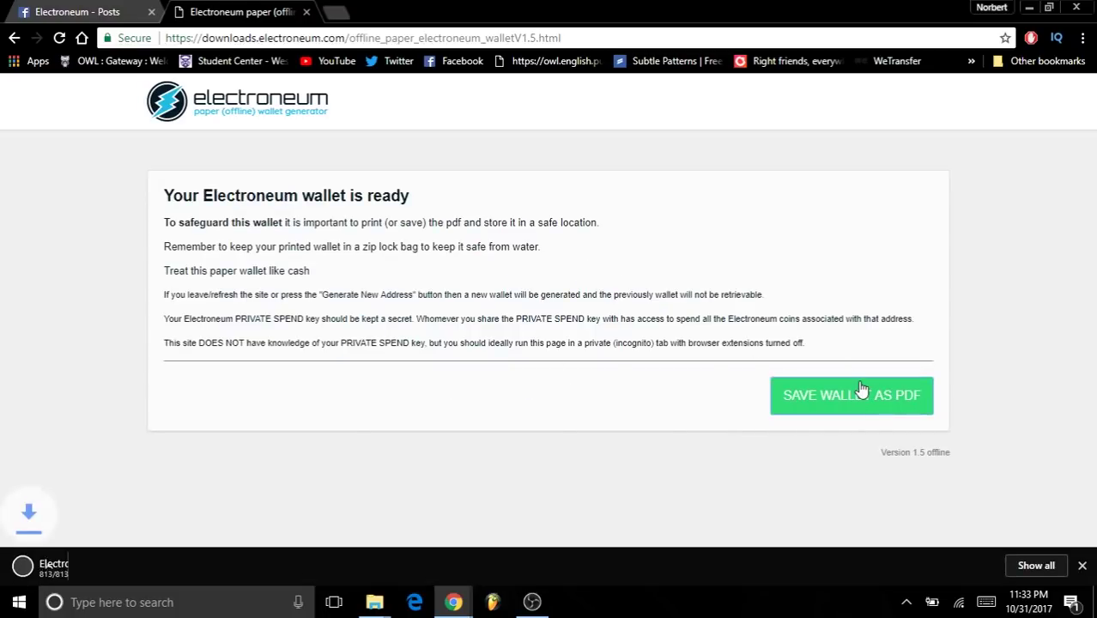
{"action": "left_click", "coordinate": [140, 566]}
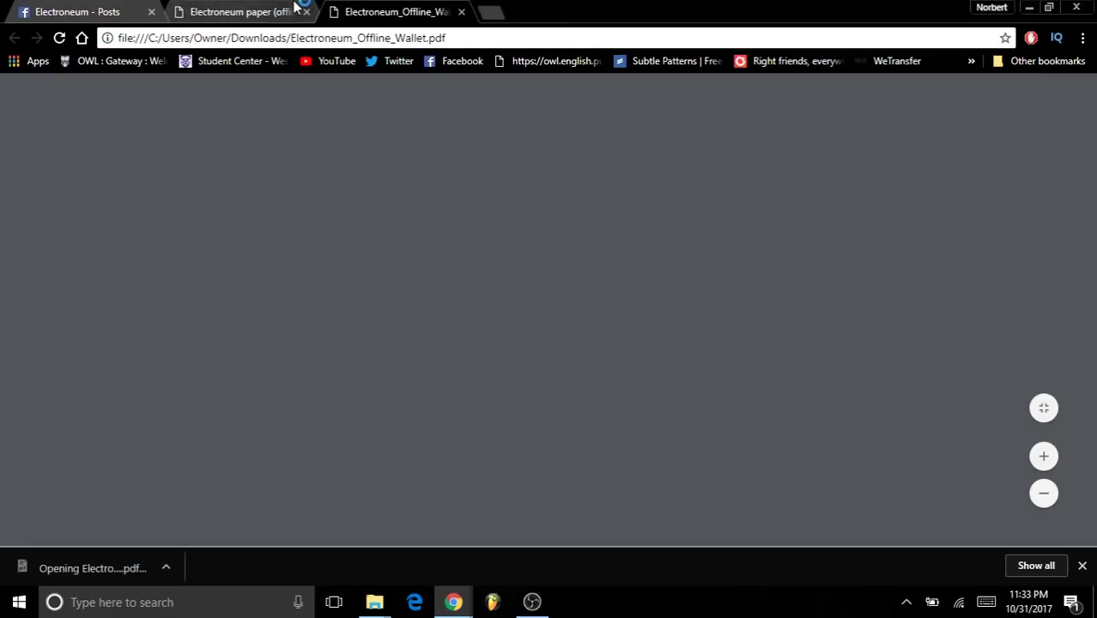
- Leave the wallet generator page for the Downloads page and switch to the saved wallet PDF tab
{"action": "left_click", "coordinate": [276, 11]}
{"action": "left_click", "coordinate": [14, 38]}
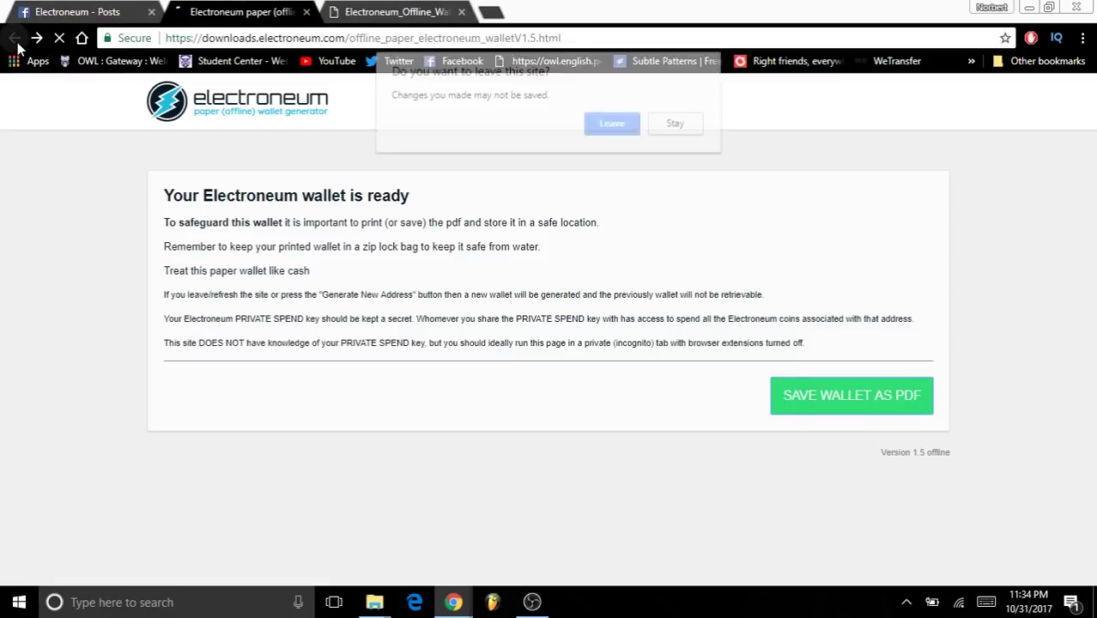
{"action": "left_click", "coordinate": [625, 121]}
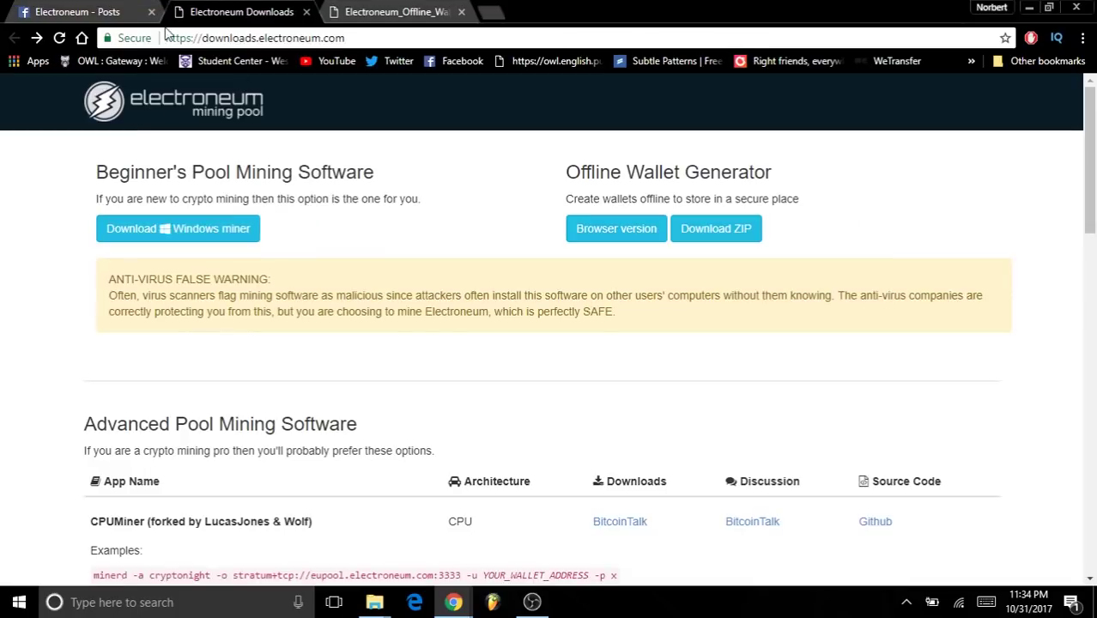
{"action": "left_click", "coordinate": [429, 12]}
{"action": "left_click", "coordinate": [195, 8]}
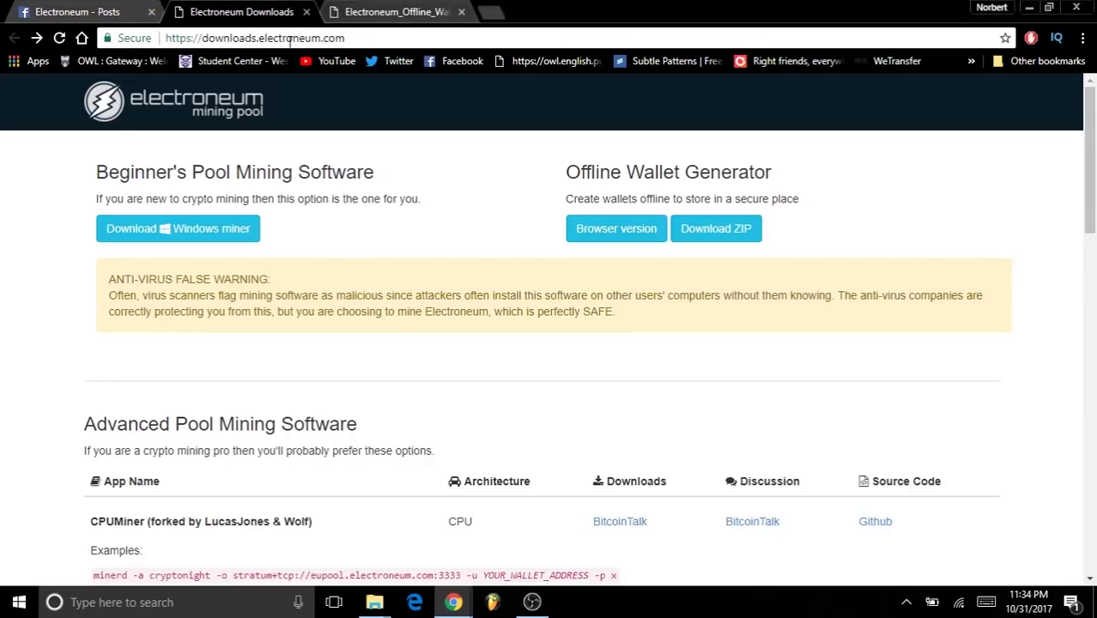
{"action": "left_click", "coordinate": [382, 12]}
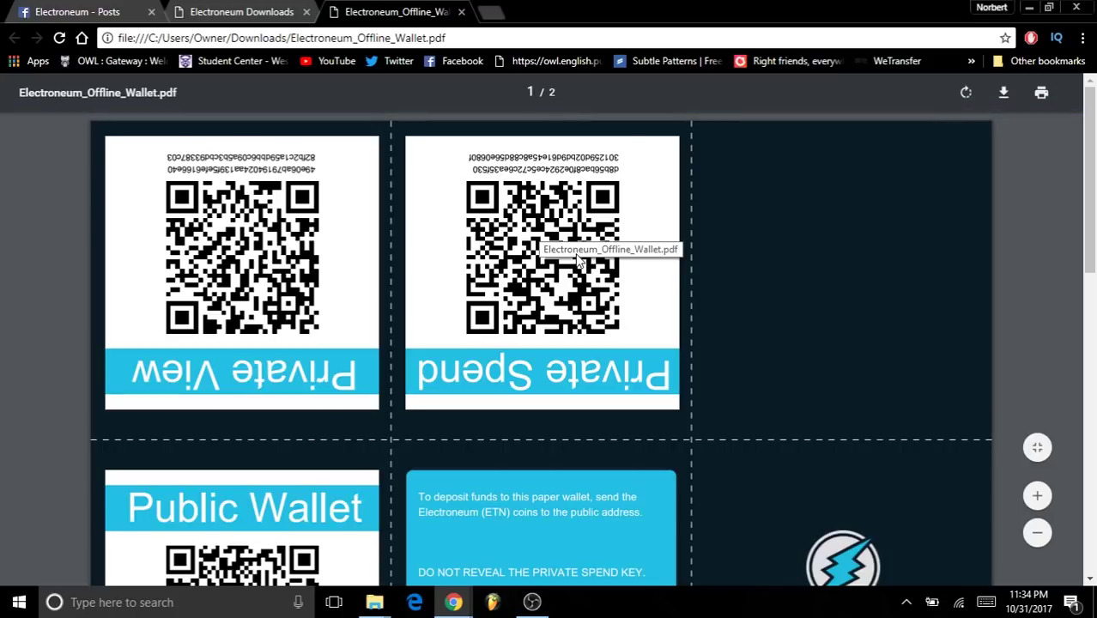
- Review the Private View, Private Spend and Public Wallet cards, then return to the Downloads tab
{"action": "scroll", "coordinate": [592, 265], "scroll_direction": "down", "scroll_amount": 4}
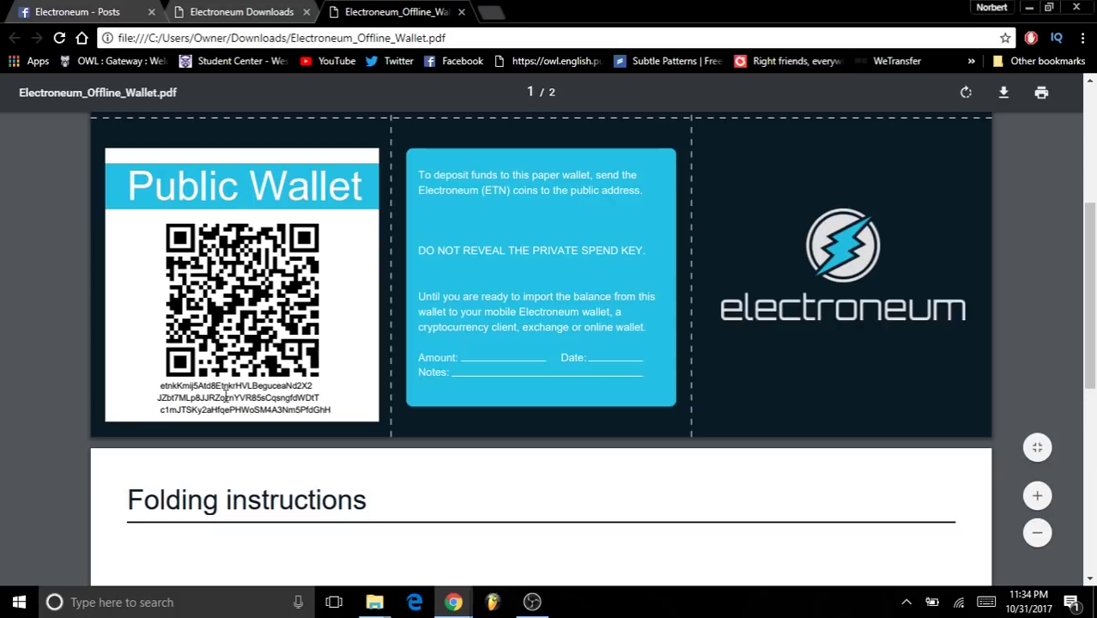
{"action": "scroll", "coordinate": [271, 383], "scroll_direction": "up", "scroll_amount": 4}
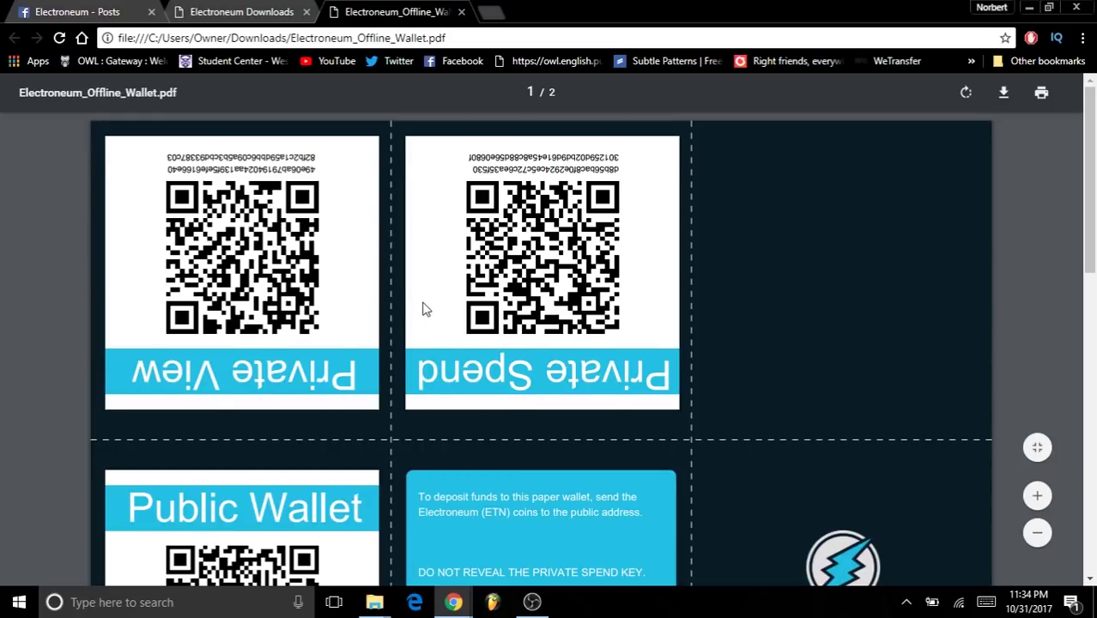
{"action": "scroll", "coordinate": [426, 307], "scroll_direction": "down", "scroll_amount": 5}
{"action": "scroll", "coordinate": [431, 316], "scroll_direction": "up", "scroll_amount": 5}
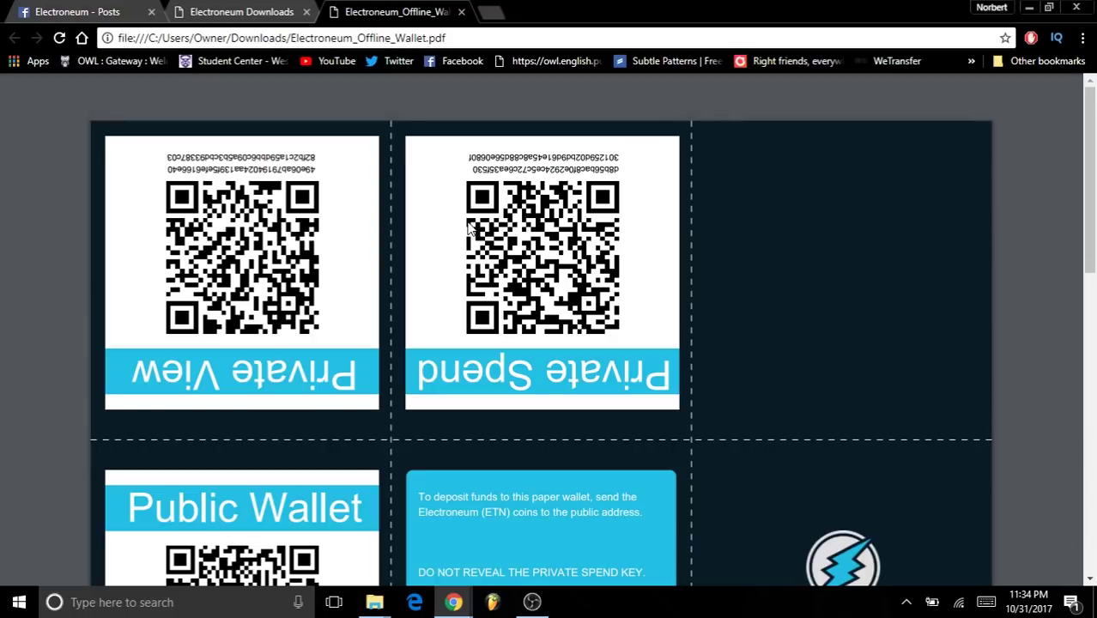
{"action": "scroll", "coordinate": [436, 230], "scroll_direction": "down", "scroll_amount": 3}
{"action": "scroll", "coordinate": [435, 230], "scroll_direction": "up", "scroll_amount": 3}
{"action": "scroll", "coordinate": [436, 230], "scroll_direction": "down", "scroll_amount": 5}
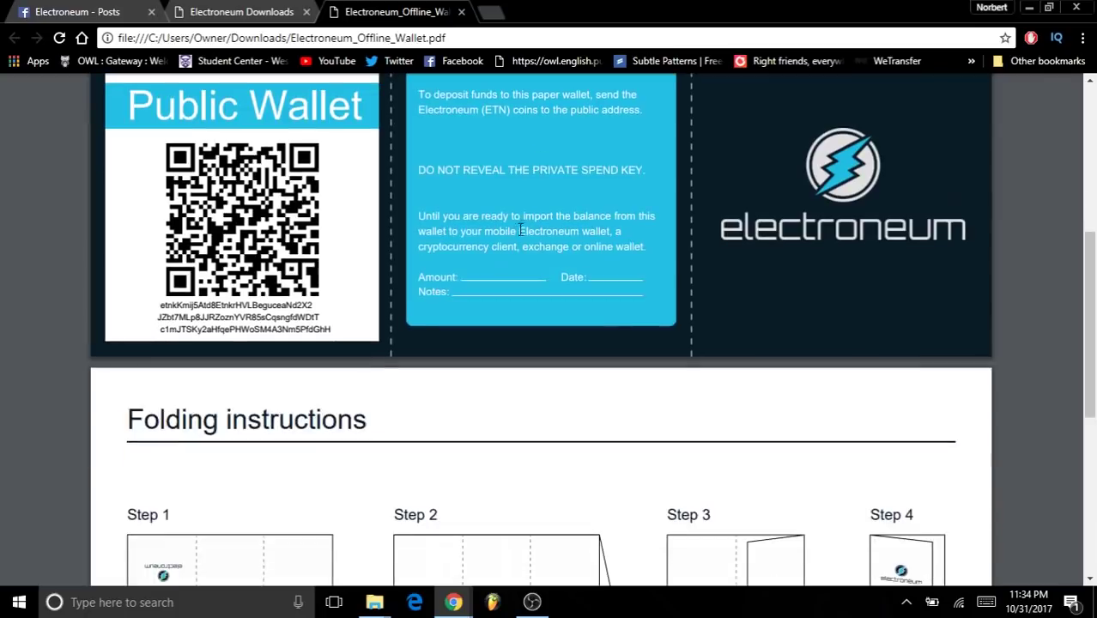
{"action": "scroll", "coordinate": [438, 291], "scroll_direction": "up", "scroll_amount": 5}
{"action": "scroll", "coordinate": [438, 292], "scroll_direction": "down", "scroll_amount": 5}
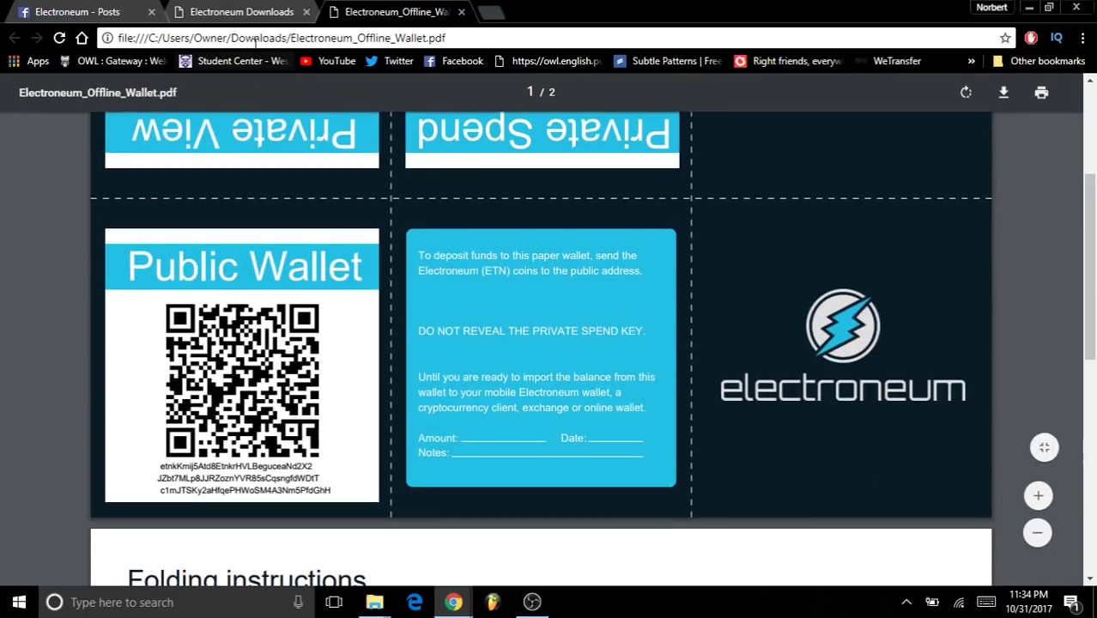
{"action": "scroll", "coordinate": [318, 326], "scroll_direction": "up", "scroll_amount": 3}
{"action": "left_click", "coordinate": [242, 11]}
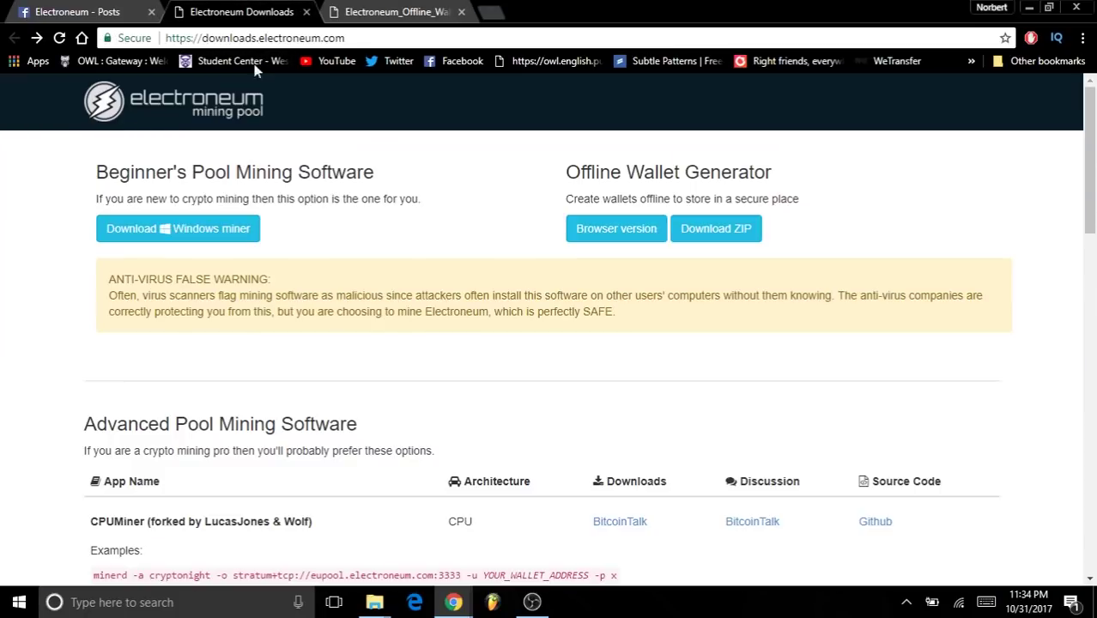
{"action": "scroll", "coordinate": [388, 206], "scroll_direction": "down", "scroll_amount": 1}
{"action": "scroll", "coordinate": [389, 210], "scroll_direction": "down", "scroll_amount": 3}
{"action": "scroll", "coordinate": [385, 210], "scroll_direction": "up", "scroll_amount": 3}
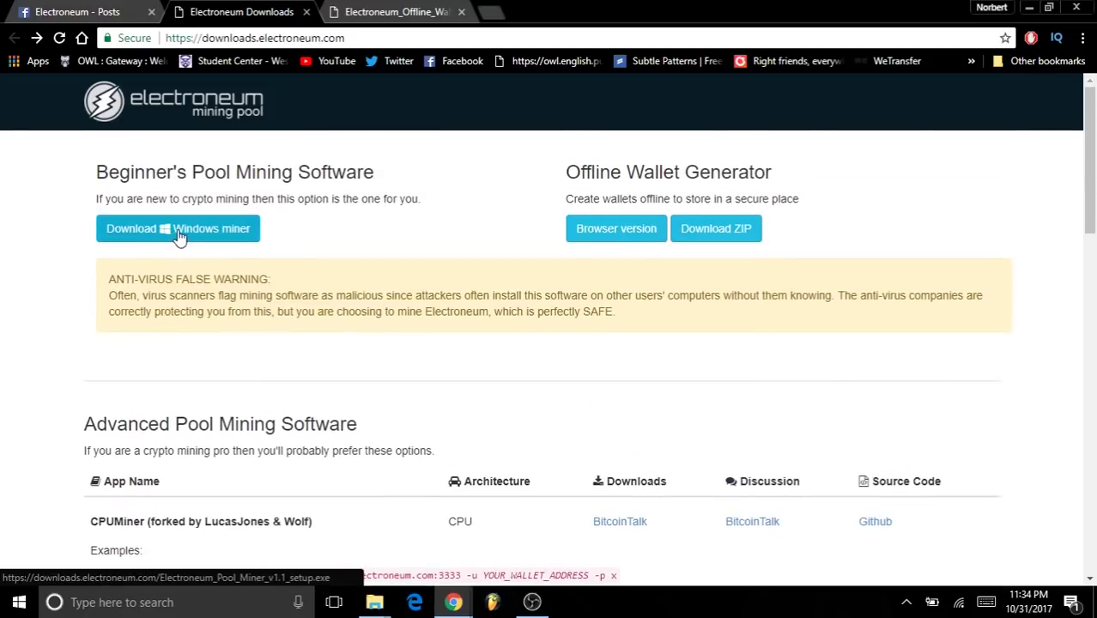
{"action": "left_click_drag", "start_coordinate": [109, 170], "coordinate": [440, 182]}
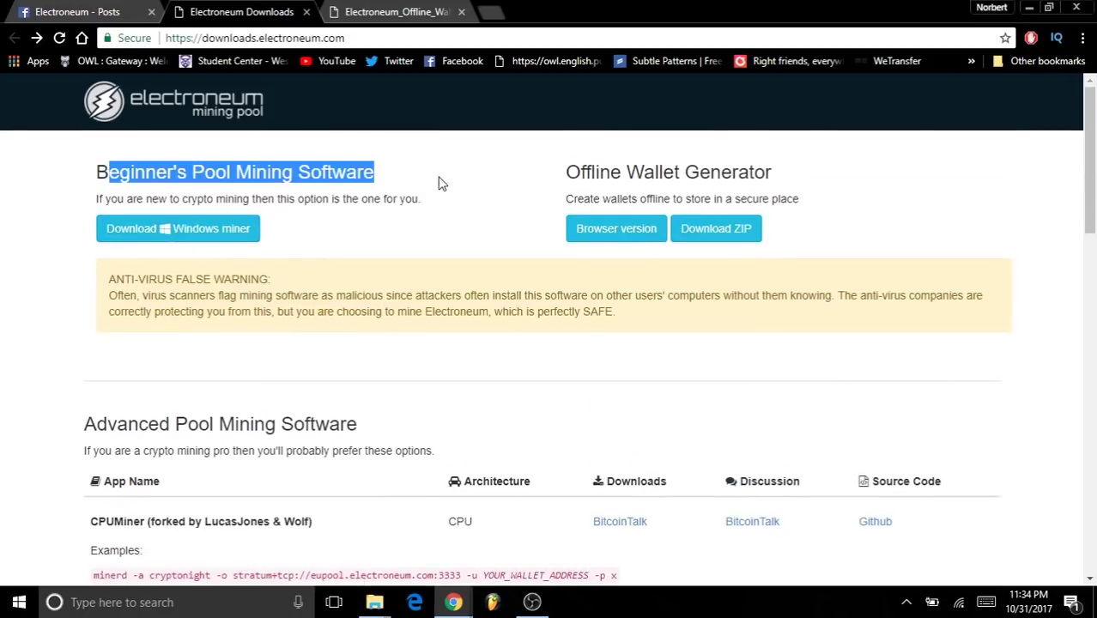
{"action": "left_click", "coordinate": [439, 183]}
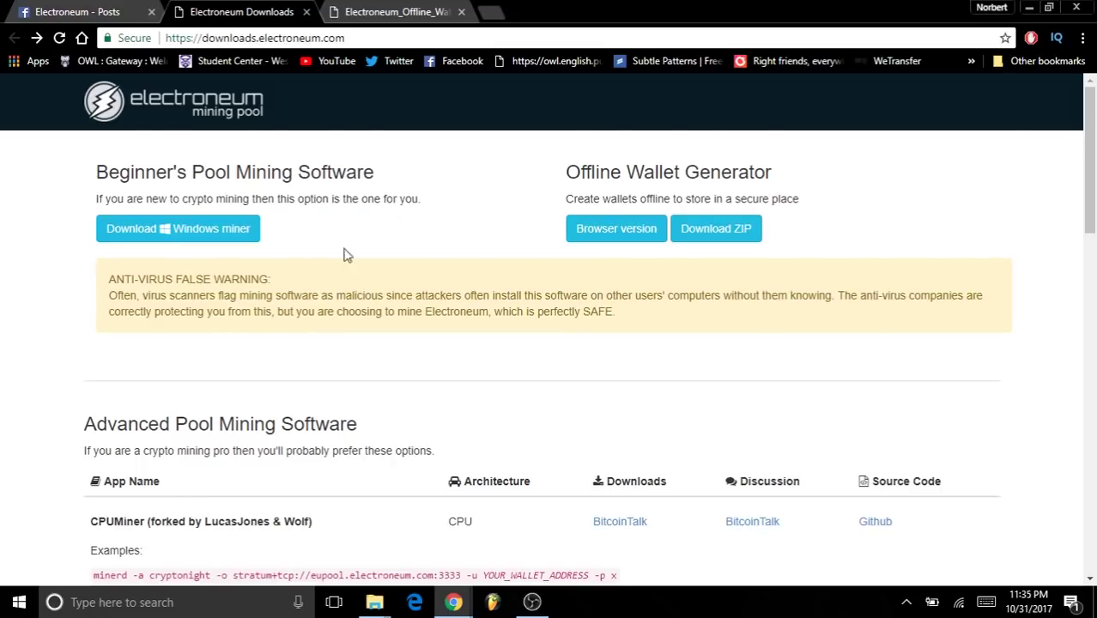
{"action": "scroll", "coordinate": [360, 240], "scroll_direction": "down", "scroll_amount": 3}
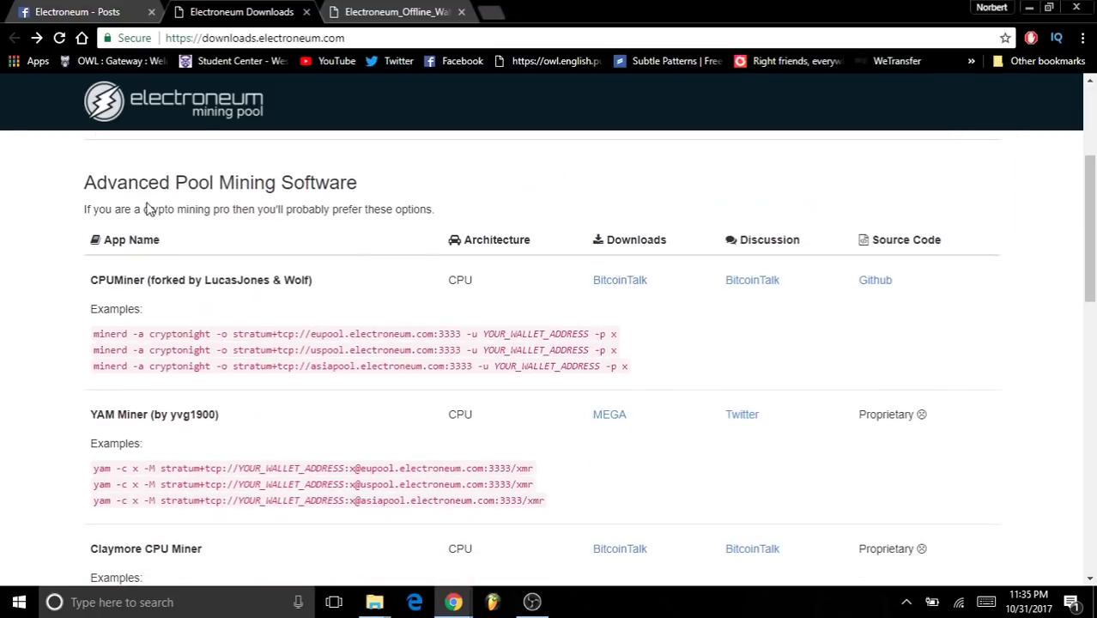
{"action": "left_click_drag", "start_coordinate": [146, 209], "coordinate": [364, 201]}
{"action": "left_click", "coordinate": [365, 199]}
{"action": "scroll", "coordinate": [343, 230], "scroll_direction": "down", "scroll_amount": 1}
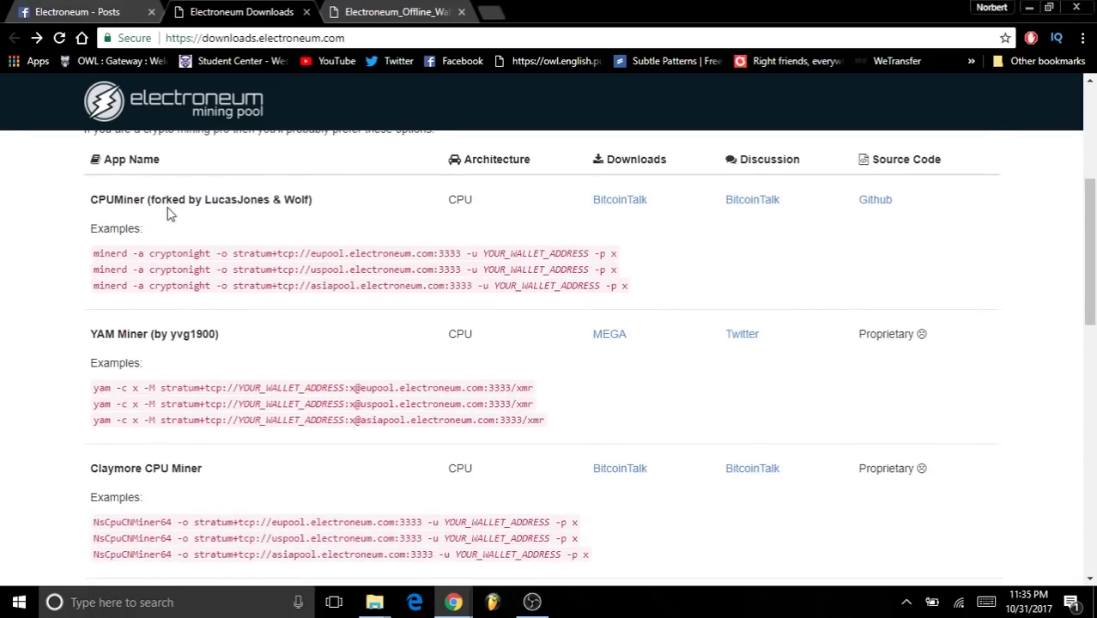
{"action": "scroll", "coordinate": [211, 236], "scroll_direction": "down", "scroll_amount": 1}
{"action": "scroll", "coordinate": [171, 234], "scroll_direction": "down", "scroll_amount": 2}
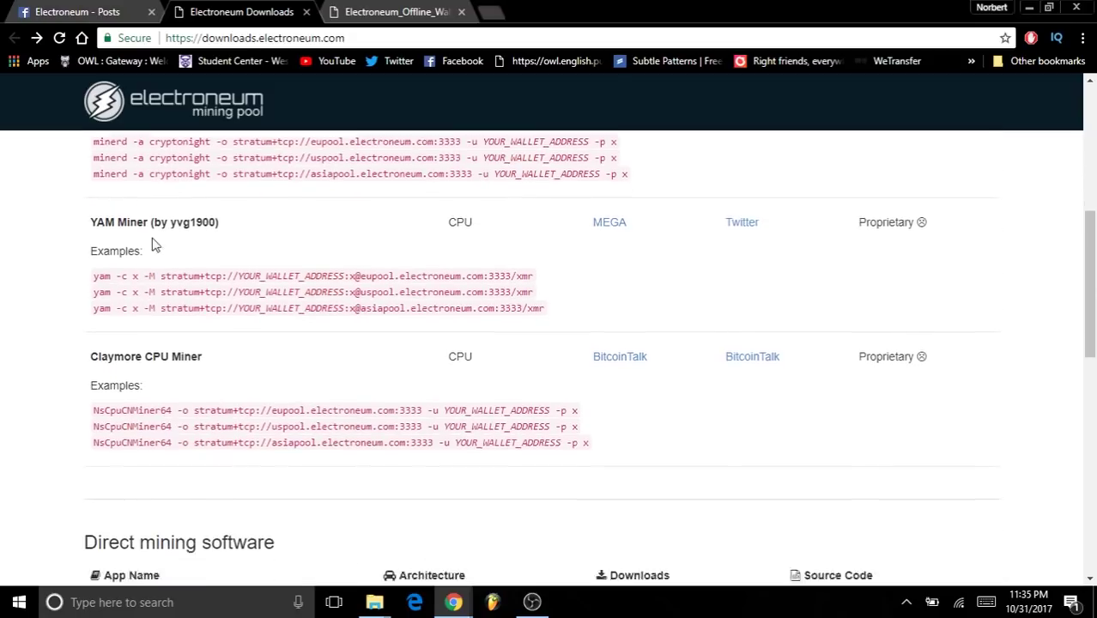
{"action": "scroll", "coordinate": [116, 273], "scroll_direction": "up", "scroll_amount": 2}
{"action": "scroll", "coordinate": [116, 272], "scroll_direction": "up", "scroll_amount": 1}
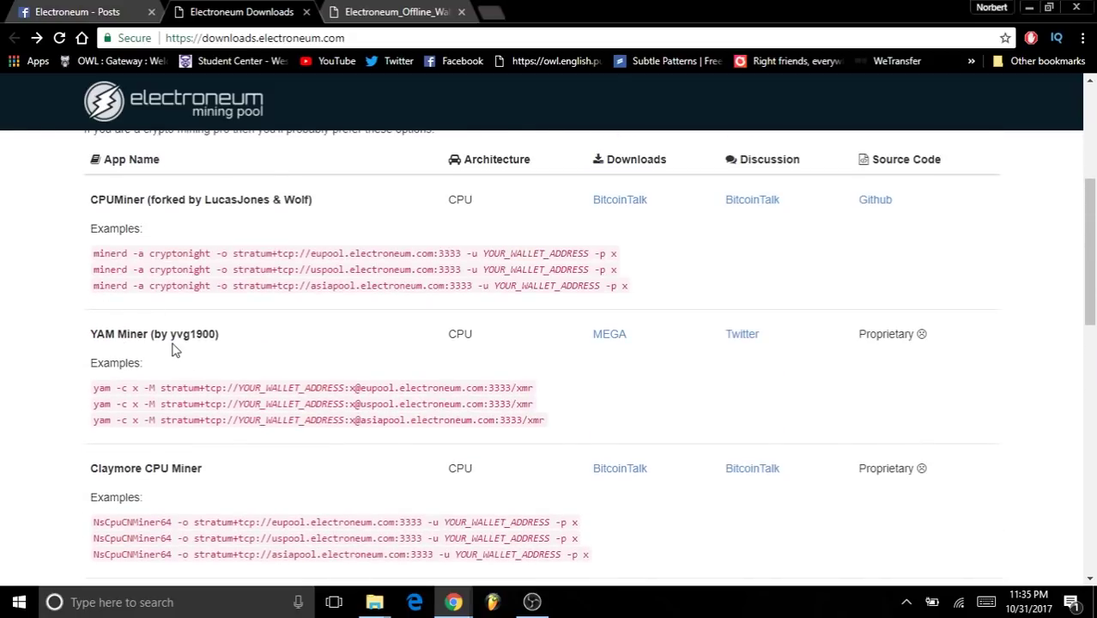
{"action": "scroll", "coordinate": [154, 335], "scroll_direction": "up", "scroll_amount": 1}
{"action": "scroll", "coordinate": [107, 305], "scroll_direction": "down", "scroll_amount": 2}
{"action": "scroll", "coordinate": [188, 288], "scroll_direction": "down", "scroll_amount": 1}
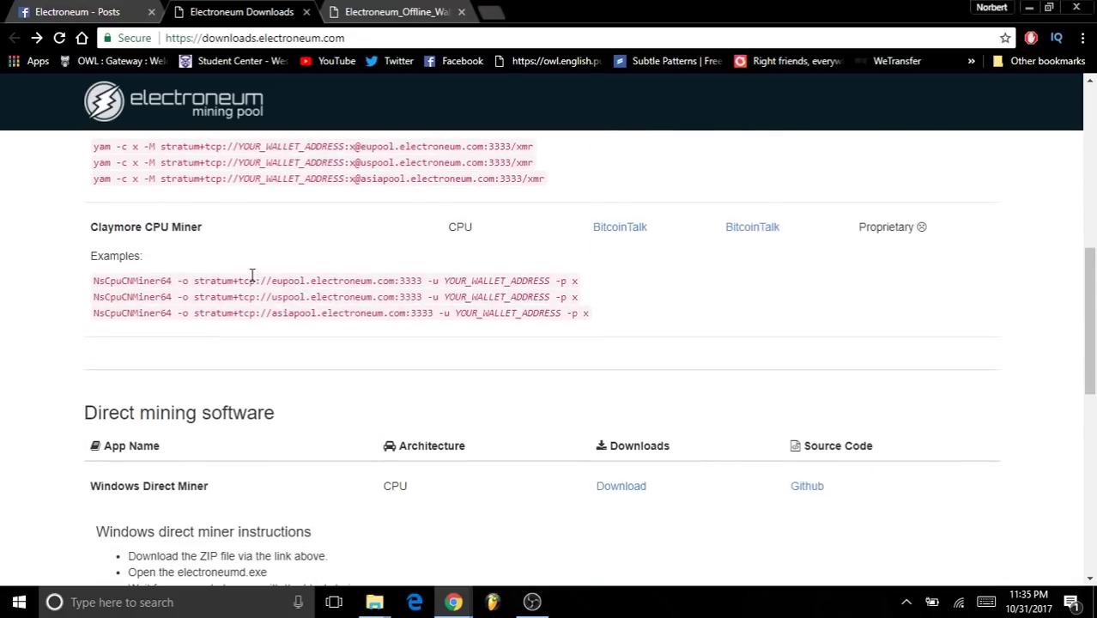
{"action": "scroll", "coordinate": [274, 274], "scroll_direction": "down", "scroll_amount": 2}
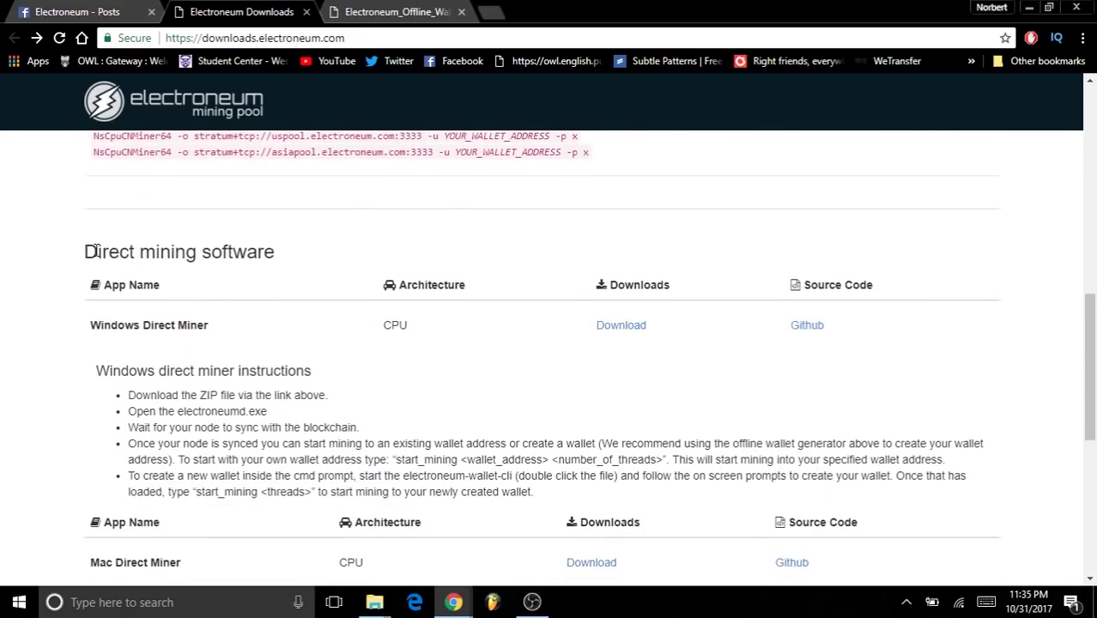
{"action": "scroll", "coordinate": [301, 258], "scroll_direction": "down", "scroll_amount": 1}
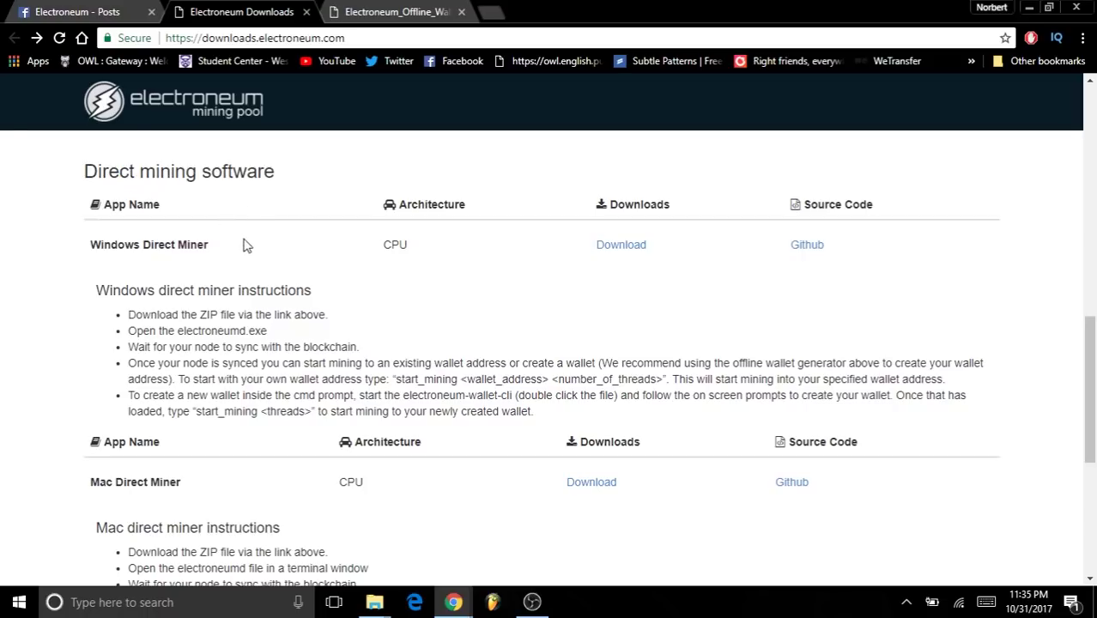
{"action": "scroll", "coordinate": [263, 275], "scroll_direction": "down", "scroll_amount": 2}
{"action": "scroll", "coordinate": [263, 275], "scroll_direction": "up", "scroll_amount": 2}
{"action": "scroll", "coordinate": [264, 279], "scroll_direction": "down", "scroll_amount": 2}
{"action": "scroll", "coordinate": [266, 277], "scroll_direction": "up", "scroll_amount": 3}
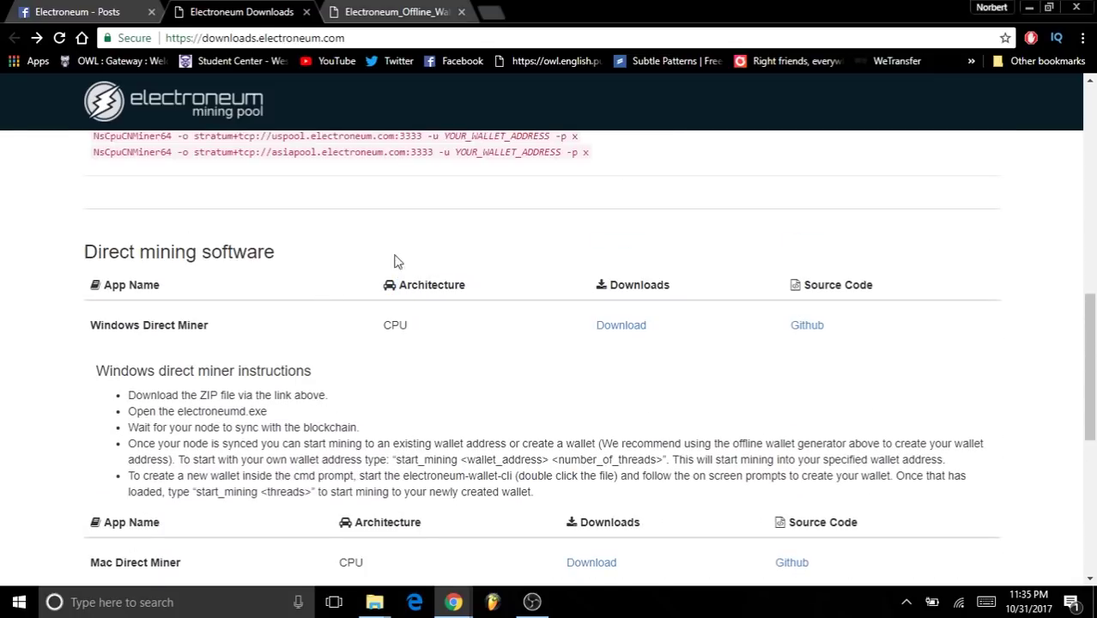
{"action": "left_click_drag", "start_coordinate": [358, 257], "coordinate": [184, 250]}
{"action": "left_click", "coordinate": [102, 251]}
{"action": "scroll", "coordinate": [219, 250], "scroll_direction": "down", "scroll_amount": 2}
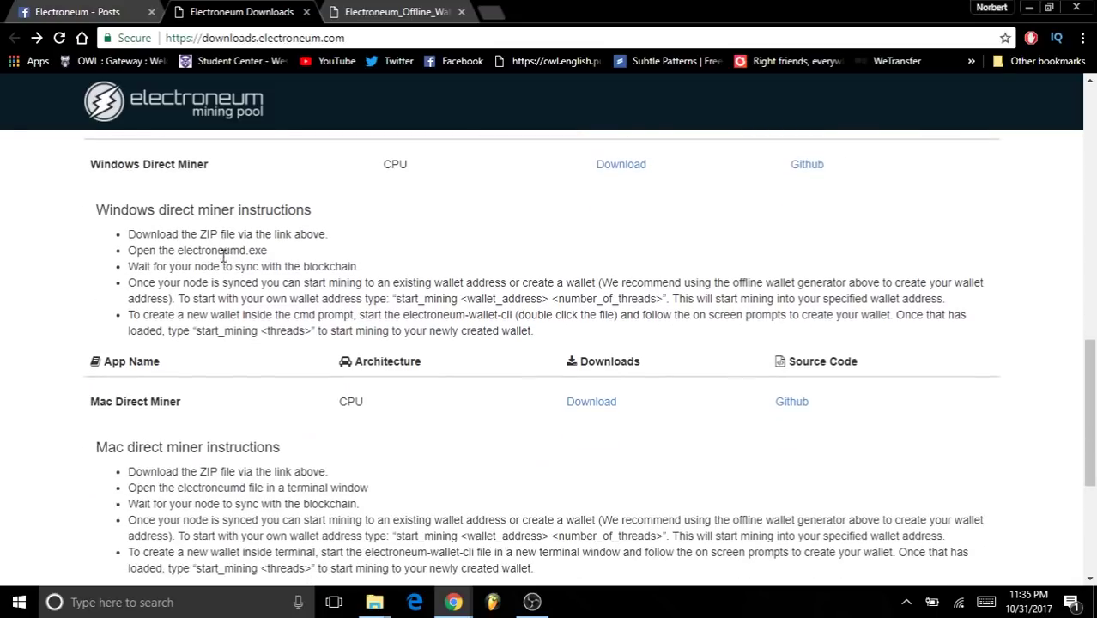
{"action": "scroll", "coordinate": [292, 339], "scroll_direction": "up", "scroll_amount": 2}
{"action": "scroll", "coordinate": [290, 347], "scroll_direction": "down", "scroll_amount": 3}
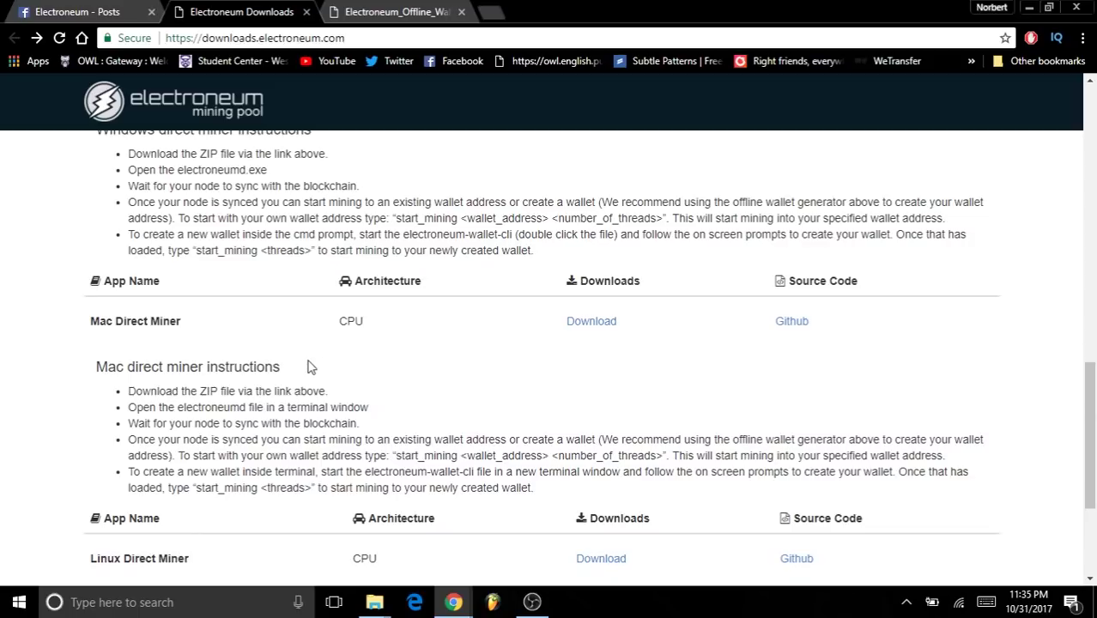
{"action": "scroll", "coordinate": [309, 365], "scroll_direction": "down", "scroll_amount": 2}
{"action": "scroll", "coordinate": [312, 368], "scroll_direction": "up", "scroll_amount": 3}
{"action": "scroll", "coordinate": [298, 375], "scroll_direction": "up", "scroll_amount": 10}
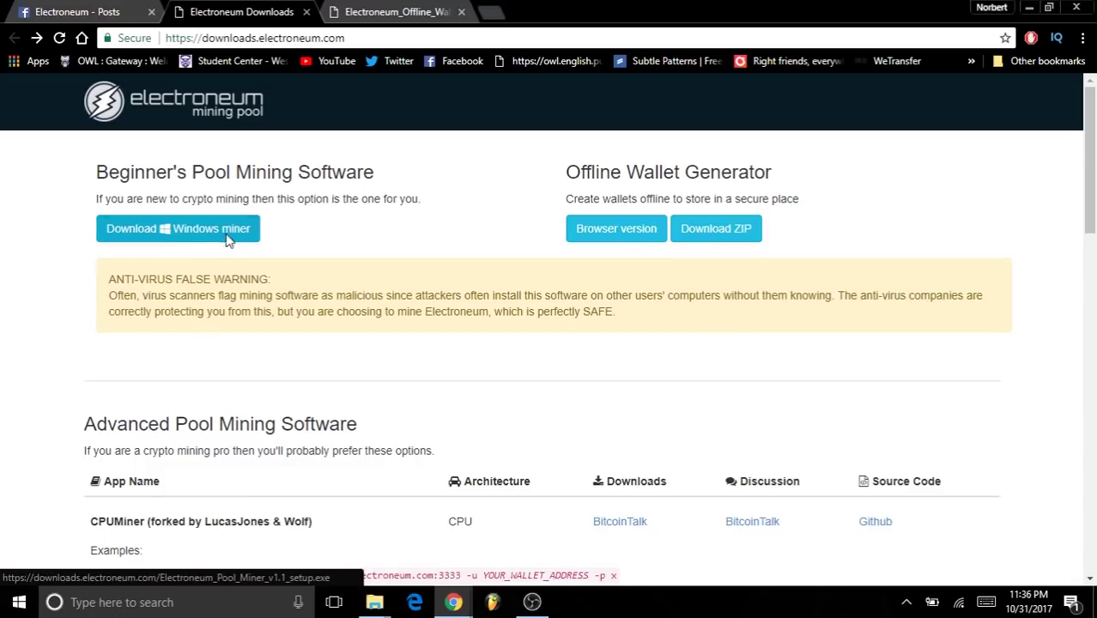
- Download the Windows miner .exe, keep it past Chrome's harmful-file warning, and launch it
{"action": "left_click", "coordinate": [257, 241]}
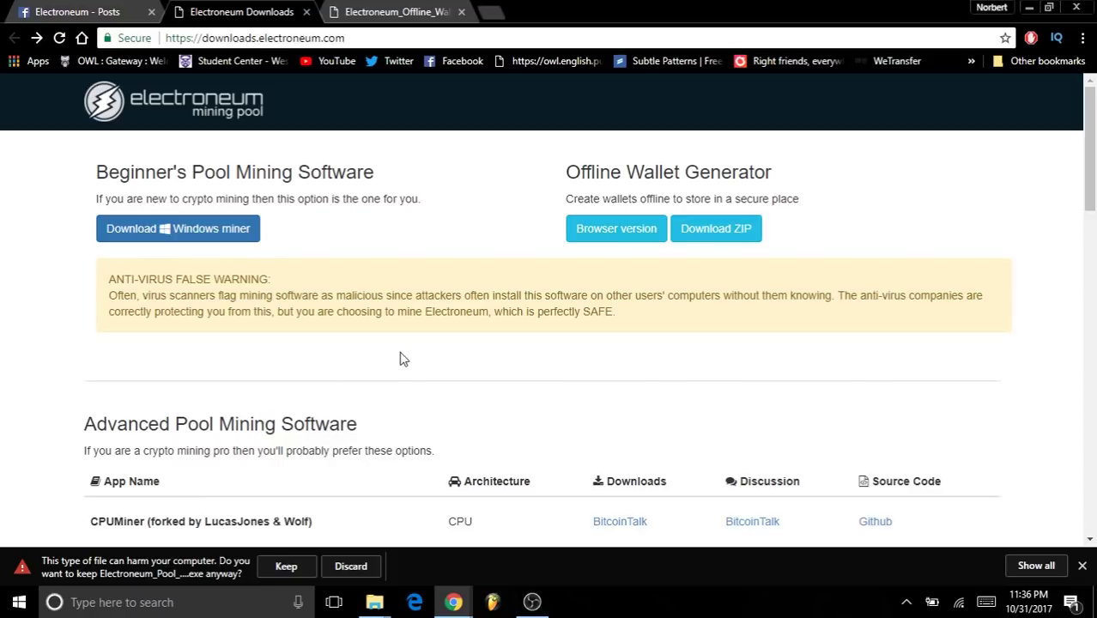
{"action": "scroll", "coordinate": [441, 348], "scroll_direction": "down", "scroll_amount": 1}
{"action": "scroll", "coordinate": [435, 345], "scroll_direction": "up", "scroll_amount": 1}
{"action": "left_click", "coordinate": [285, 567]}
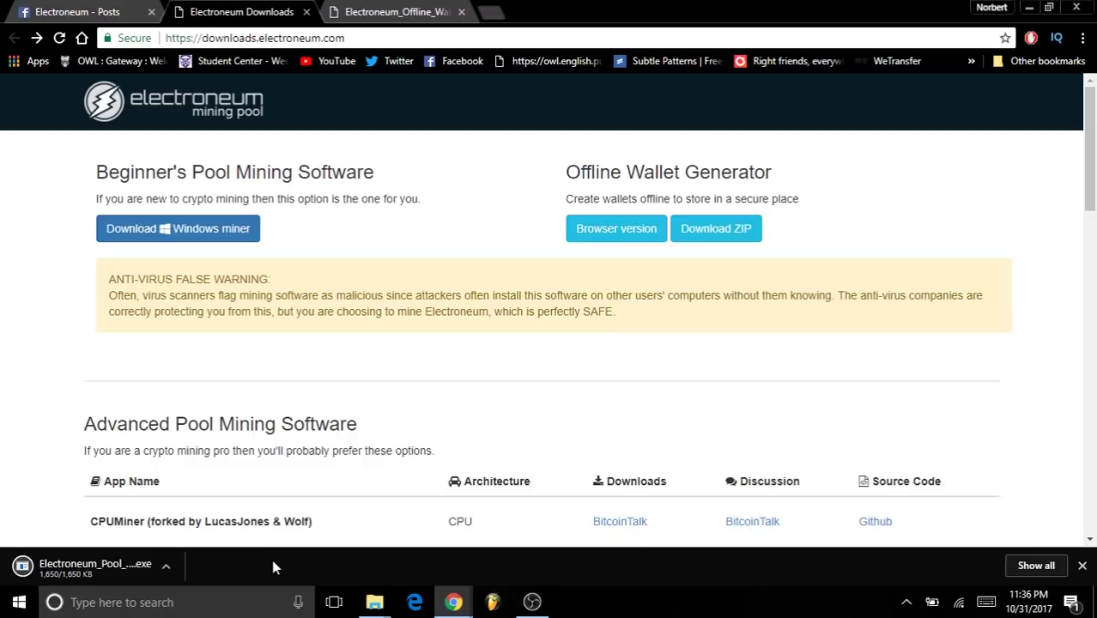
{"action": "left_click", "coordinate": [99, 564]}
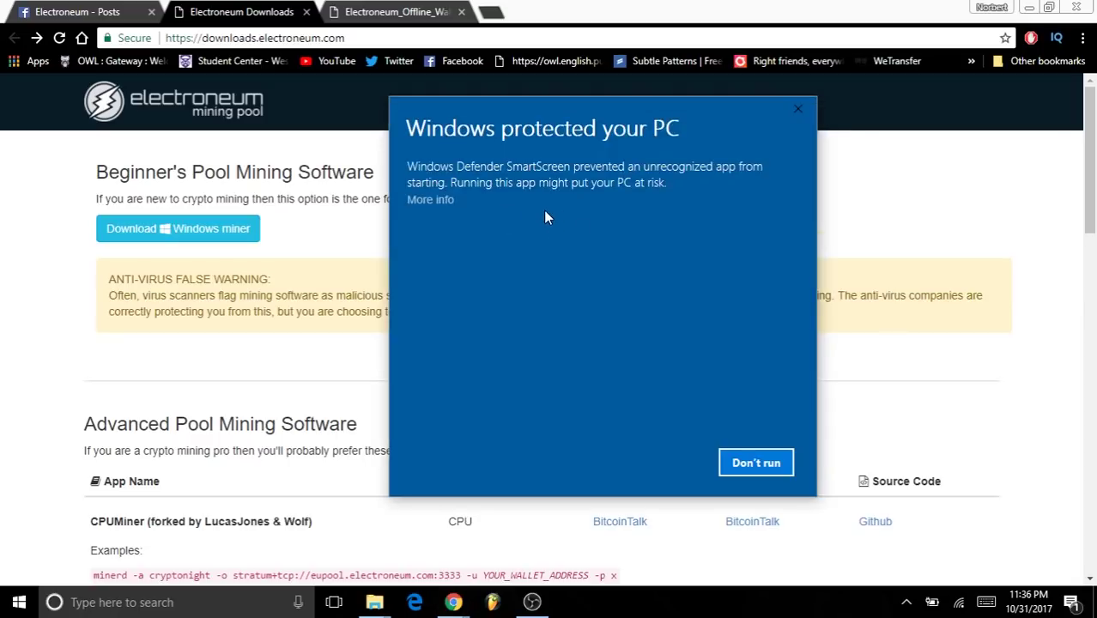
- Get past SmartScreen's 'Windows protected your PC' warning with More info and Run anyway
{"action": "left_click_drag", "start_coordinate": [405, 129], "coordinate": [611, 131]}
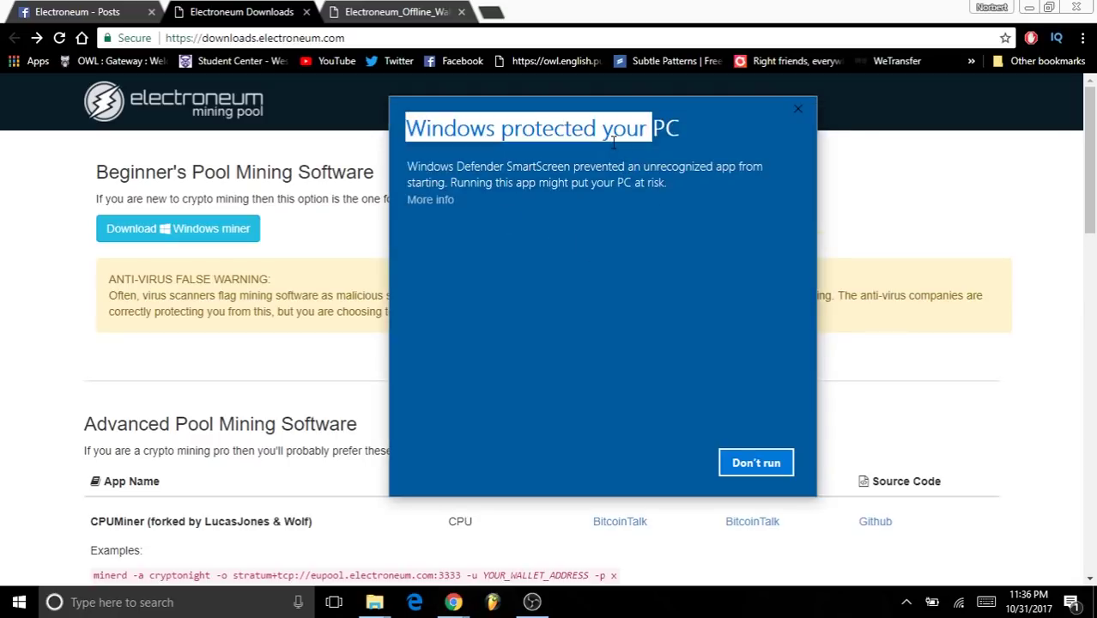
{"action": "left_click", "coordinate": [633, 148]}
{"action": "left_click_drag", "start_coordinate": [681, 130], "coordinate": [502, 131]}
{"action": "left_click_drag", "start_coordinate": [595, 129], "coordinate": [570, 129]}
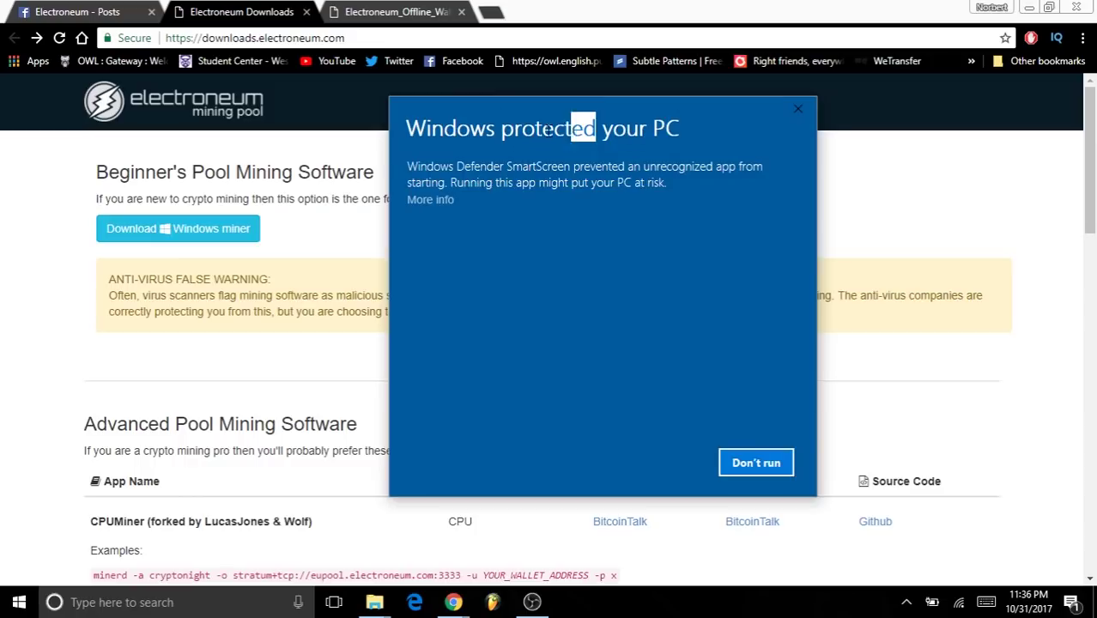
{"action": "left_click", "coordinate": [527, 135]}
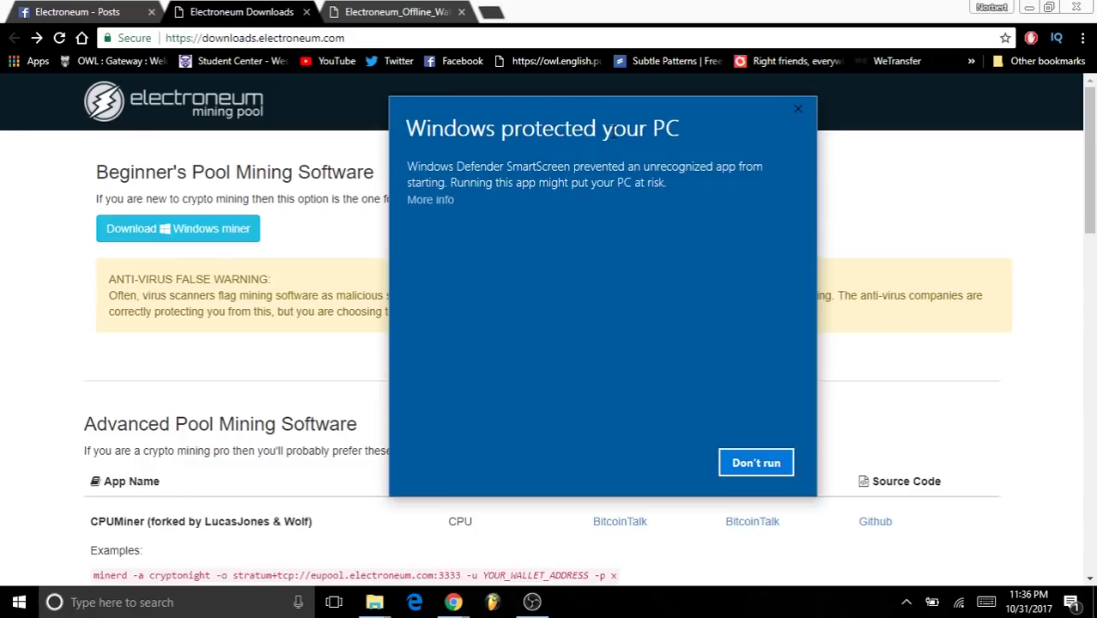
{"action": "left_click", "coordinate": [432, 201]}
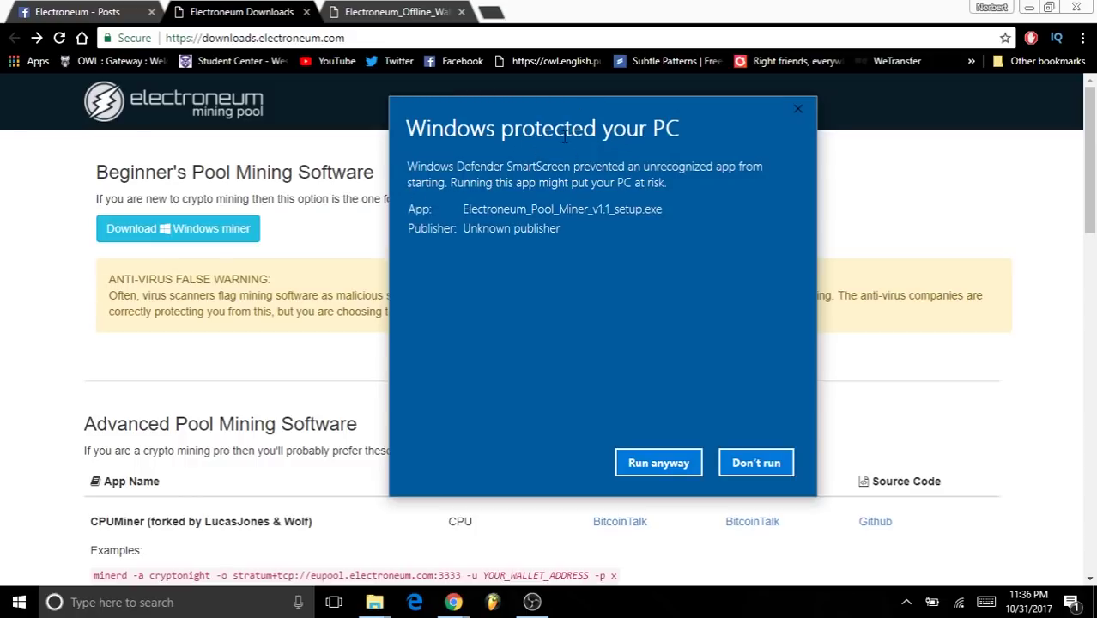
{"action": "left_click", "coordinate": [649, 461]}
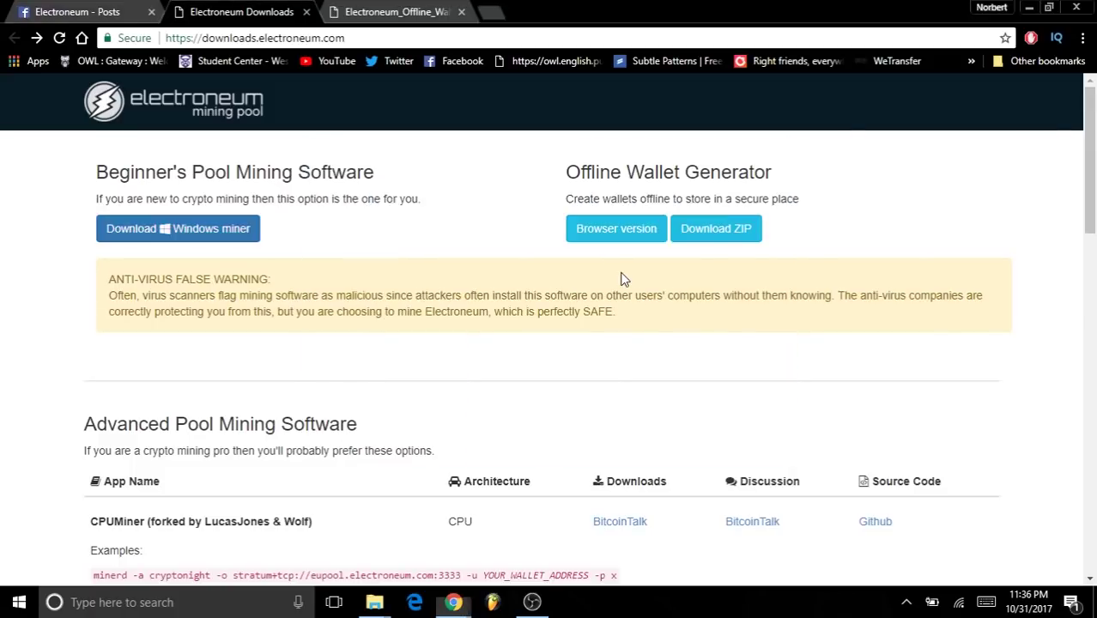
- Step through the Electroneum Pool Miner BETA v1.1 wizard, accepting the licence and default location, and install
{"action": "left_click", "coordinate": [612, 425]}
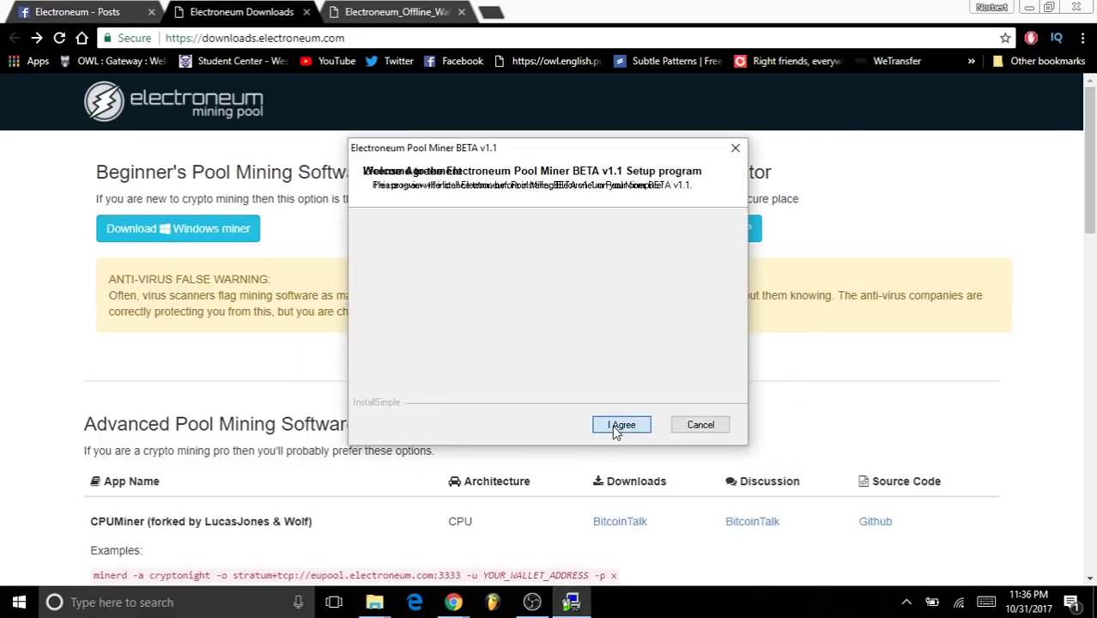
{"action": "left_click", "coordinate": [612, 427]}
{"action": "left_click", "coordinate": [612, 428]}
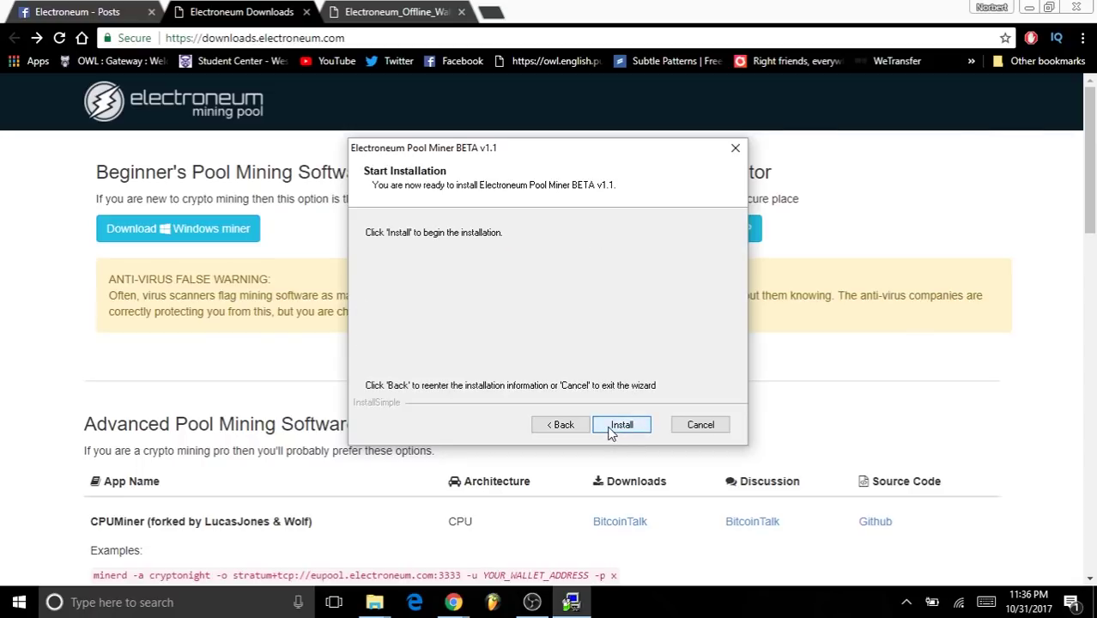
{"action": "left_click", "coordinate": [612, 428]}
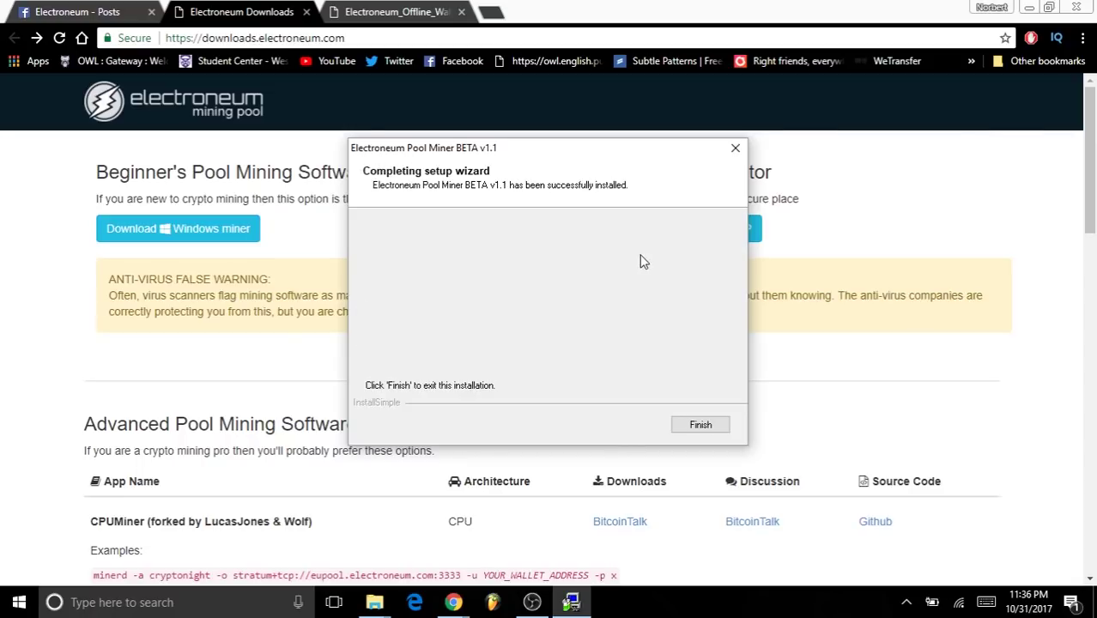
- Finish the installer, select the Public Wallet address in the wallet PDF, and minimize Chrome
{"action": "left_click", "coordinate": [700, 423]}
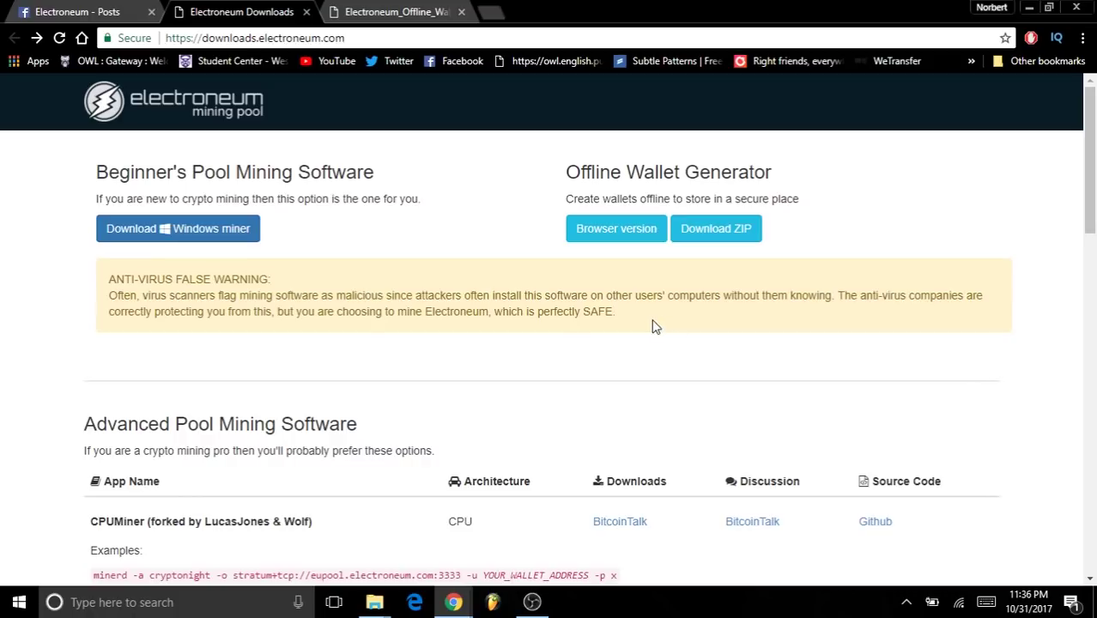
{"action": "left_click", "coordinate": [418, 9]}
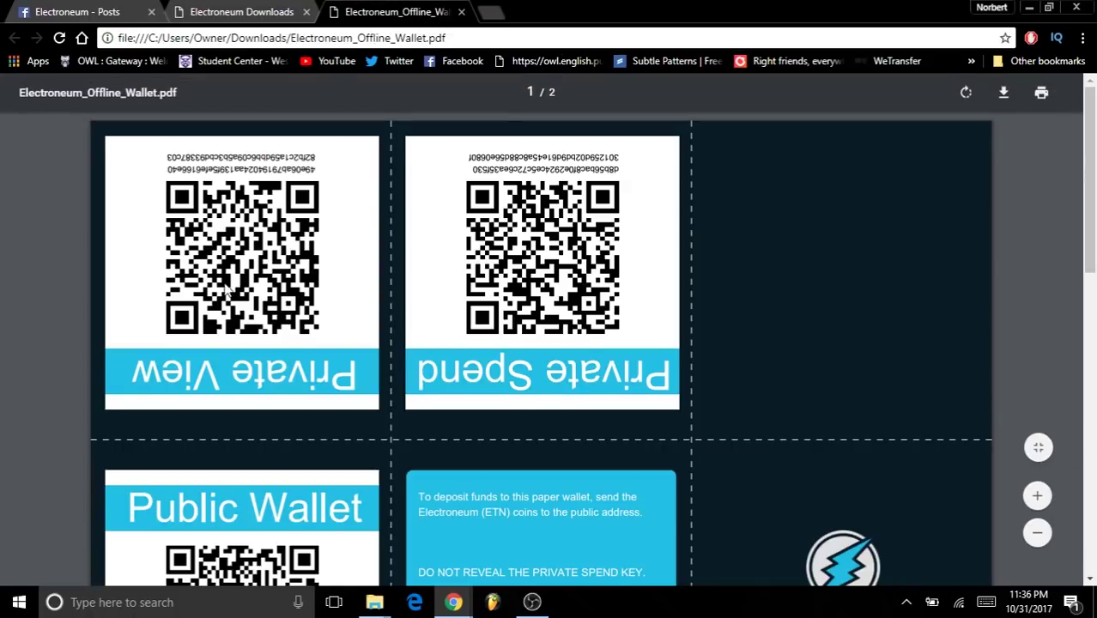
{"action": "scroll", "coordinate": [224, 292], "scroll_direction": "down", "scroll_amount": 2}
{"action": "scroll", "coordinate": [224, 292], "scroll_direction": "down", "scroll_amount": 3}
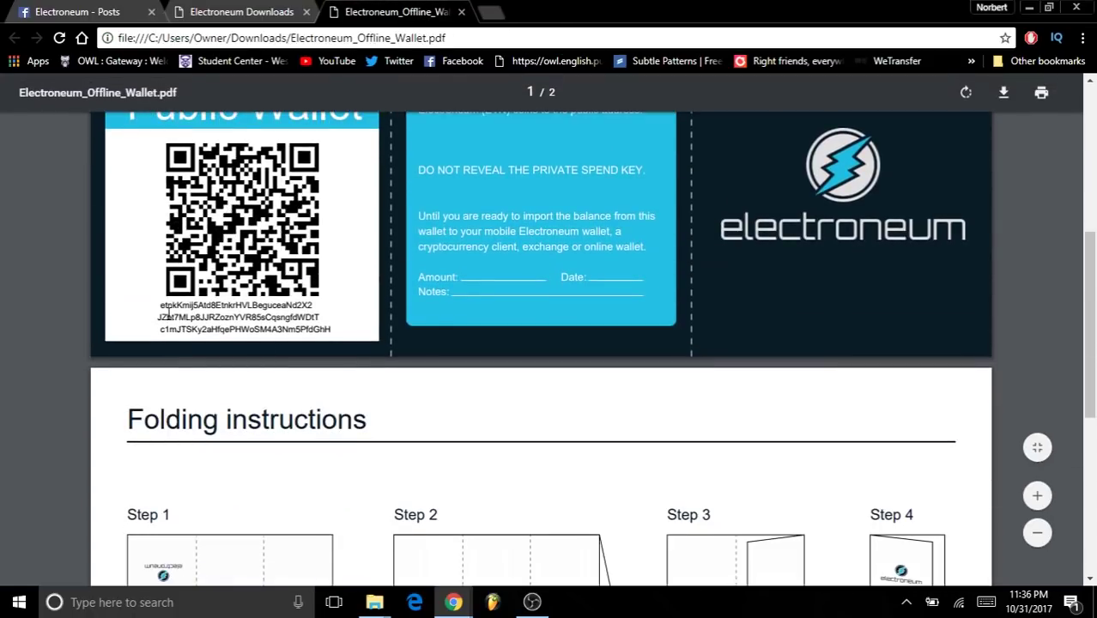
{"action": "left_click_drag", "start_coordinate": [158, 305], "coordinate": [331, 330]}
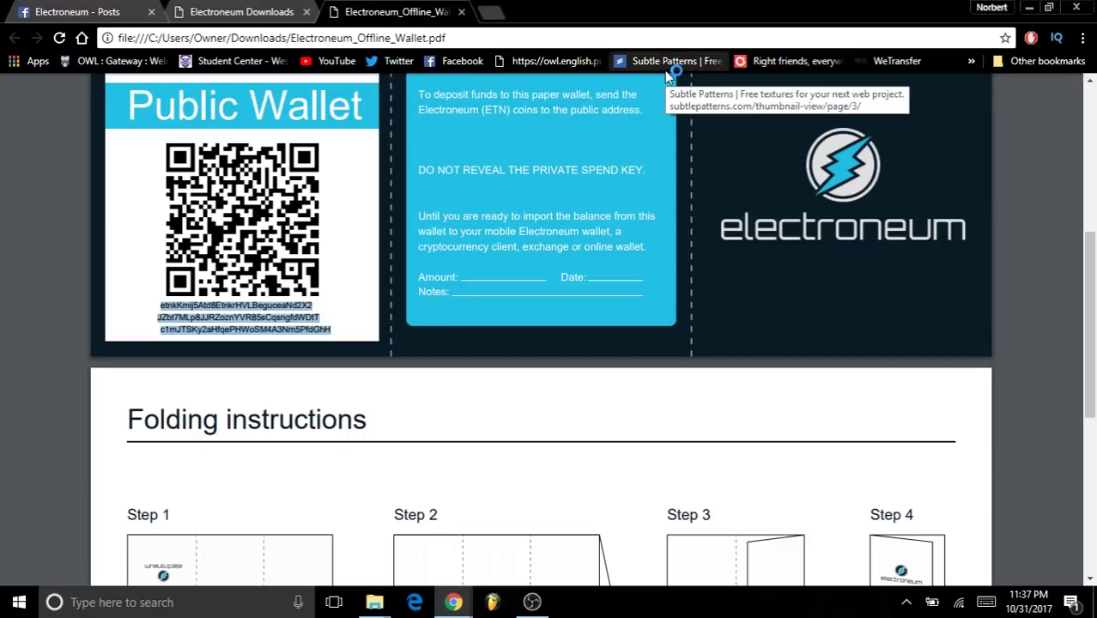
{"action": "left_click", "coordinate": [1022, 7]}
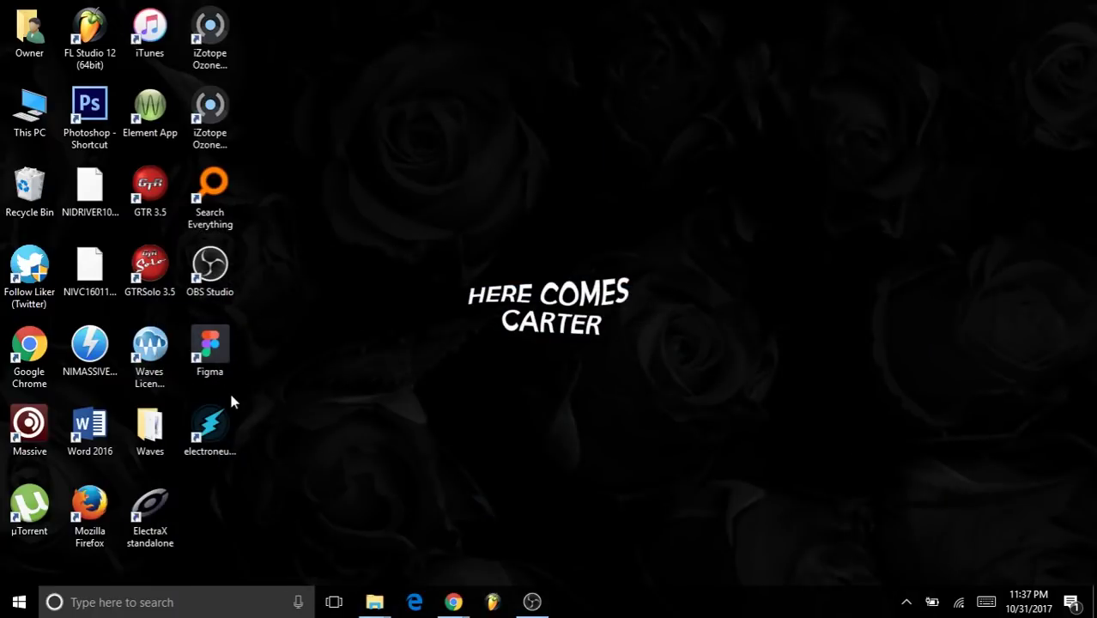
- Launch the electroneum poolminer shortcut and position the Pool Miner V1.1 BETA window in view
{"action": "double_click", "coordinate": [210, 424]}
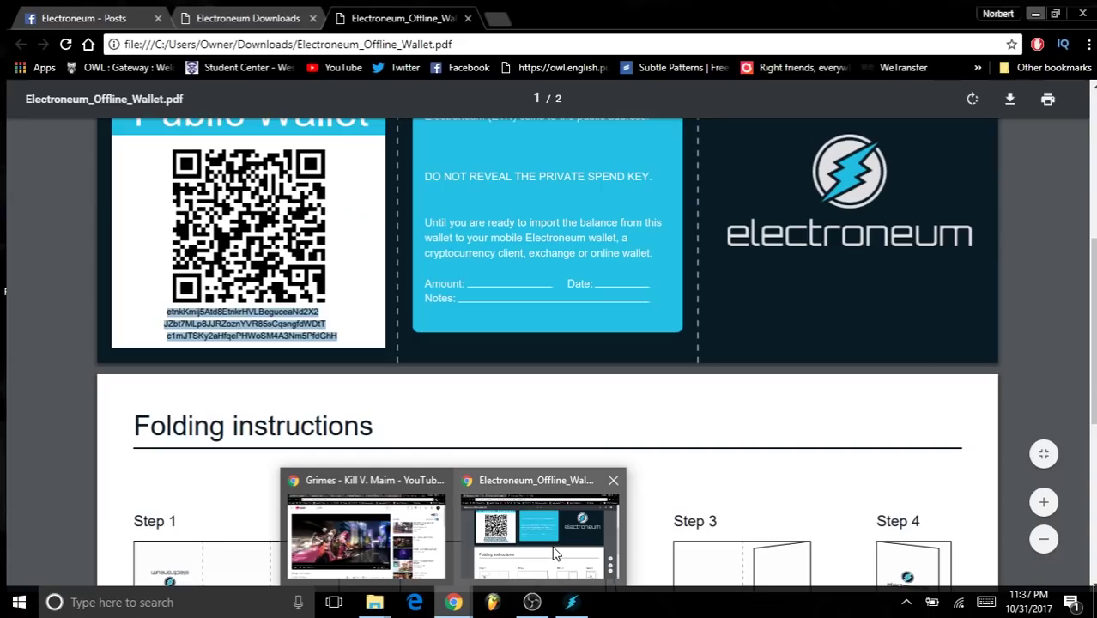
{"action": "left_click", "coordinate": [553, 551]}
{"action": "scroll", "coordinate": [463, 472], "scroll_direction": "down", "scroll_amount": 2}
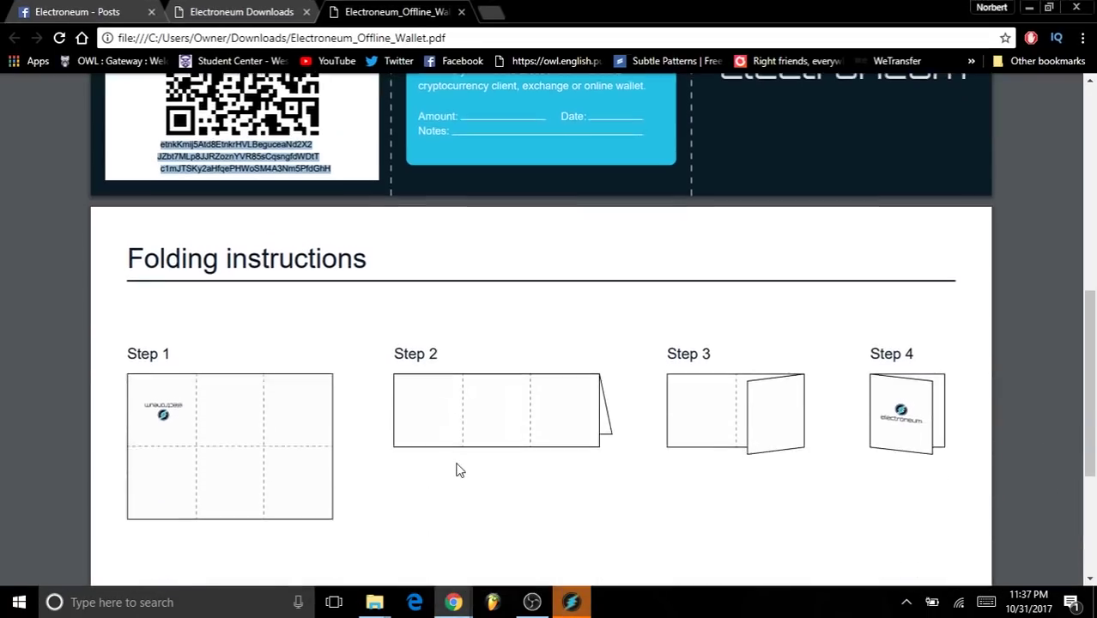
{"action": "scroll", "coordinate": [451, 459], "scroll_direction": "up", "scroll_amount": 3}
{"action": "left_click", "coordinate": [1028, 7]}
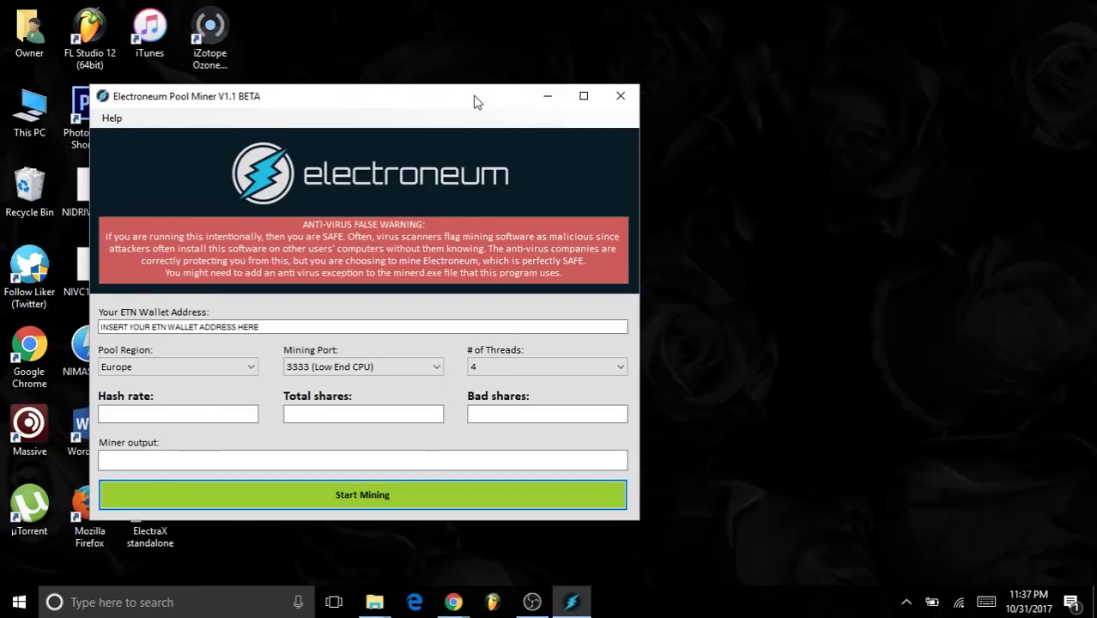
{"action": "left_click_drag", "start_coordinate": [477, 102], "coordinate": [717, 54]}
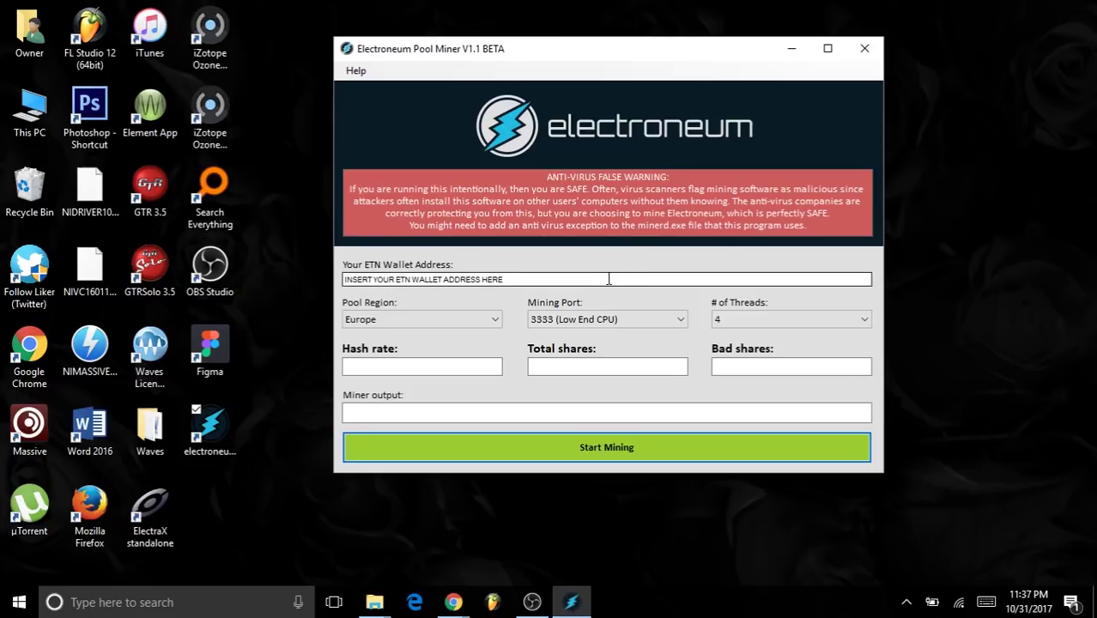
- Replace the placeholder text in the ETN Wallet Address field with the first pasted address line
{"action": "left_click", "coordinate": [609, 276]}
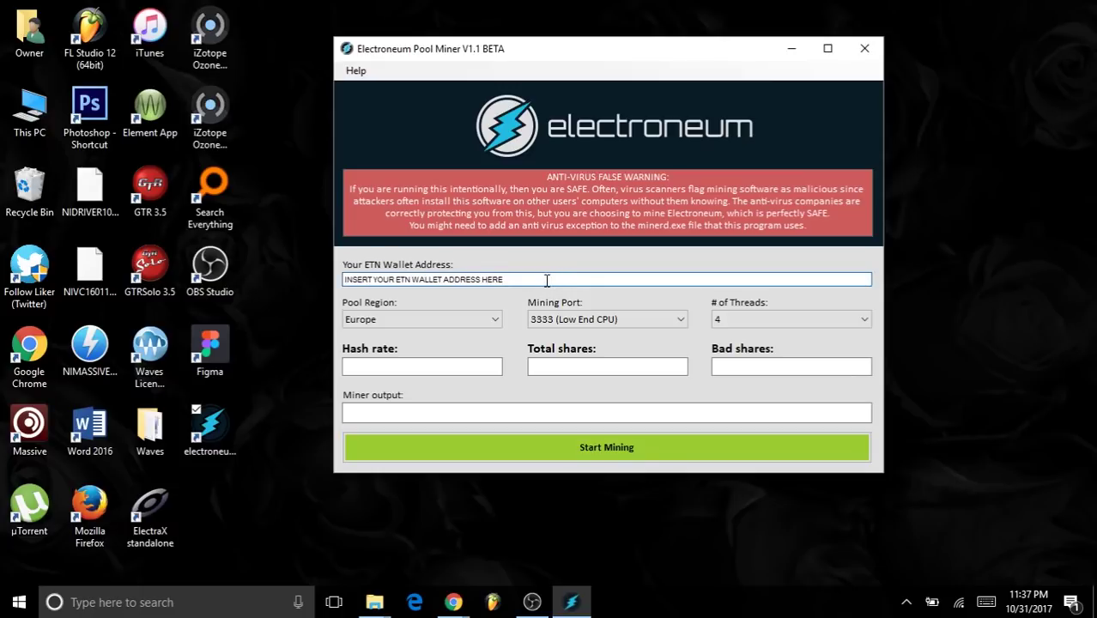
{"action": "left_click_drag", "start_coordinate": [546, 281], "coordinate": [329, 300]}
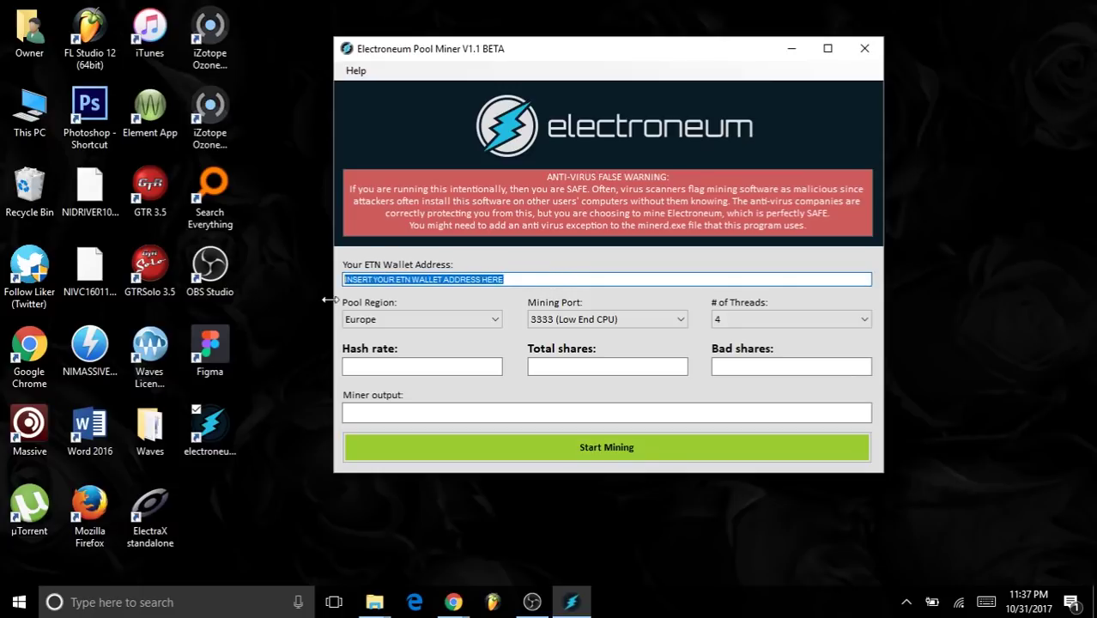
{"action": "key", "text": "BackSpace"}
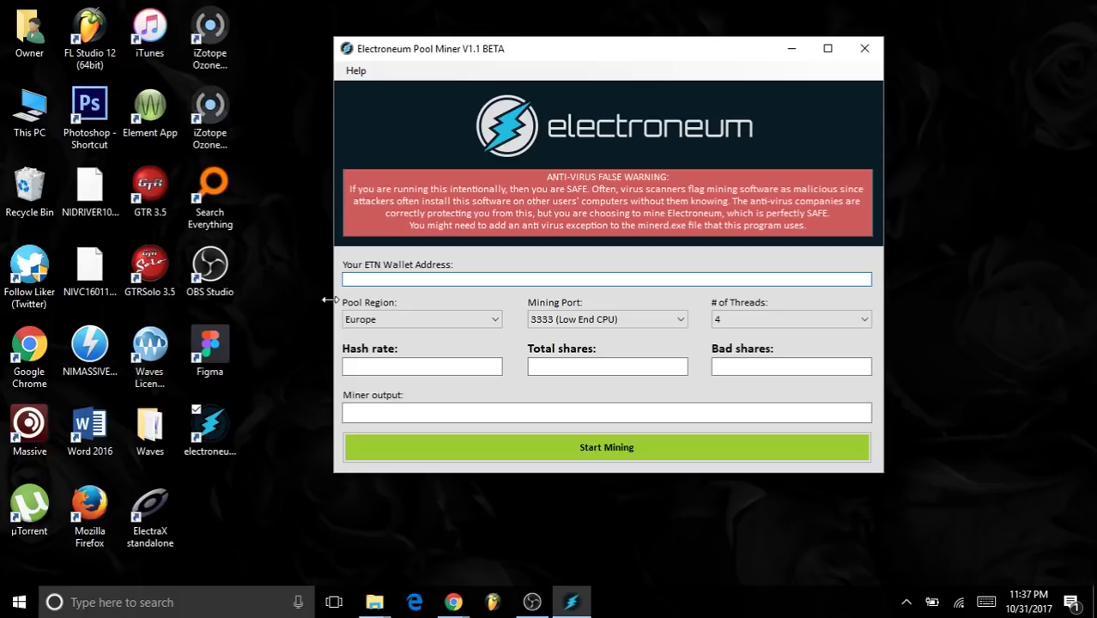
{"action": "type", "text": "etnkKmij5Atd8EtnkrHVLBeguceaNd2X2"}
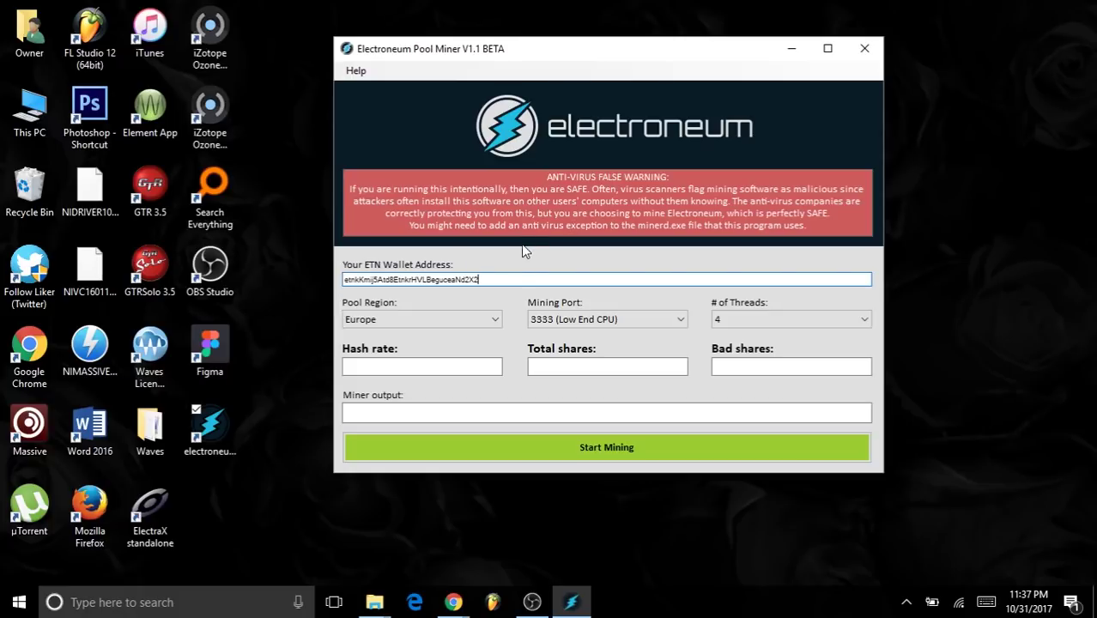
- Copy the middle line of the public address from the PDF and append it to the wallet field
{"action": "left_click", "coordinate": [454, 603]}
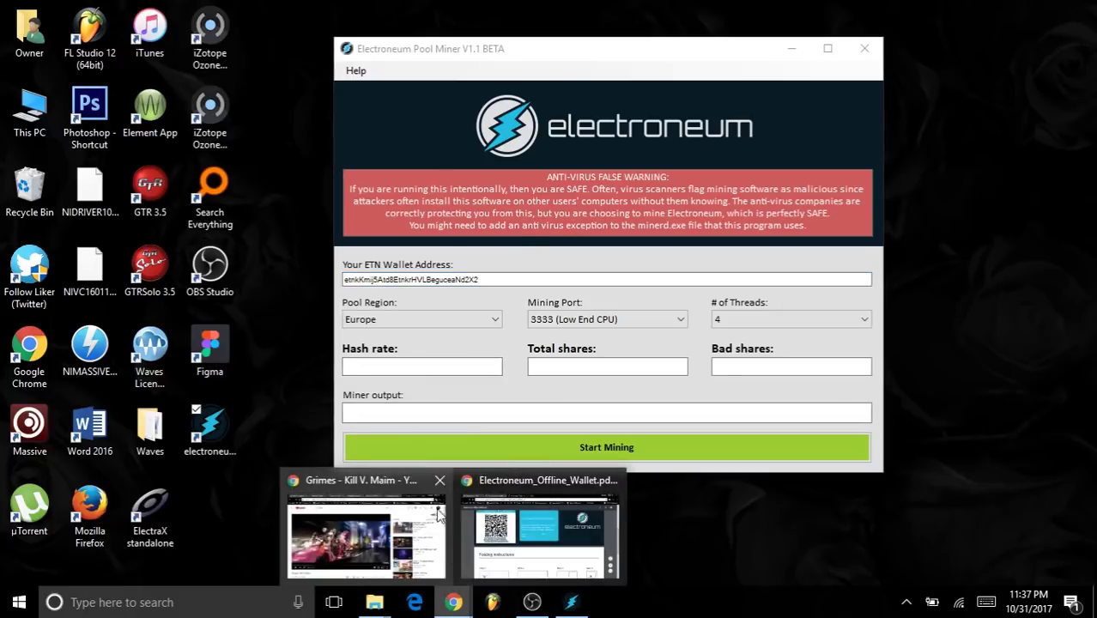
{"action": "left_click", "coordinate": [532, 541]}
{"action": "left_click", "coordinate": [153, 316]}
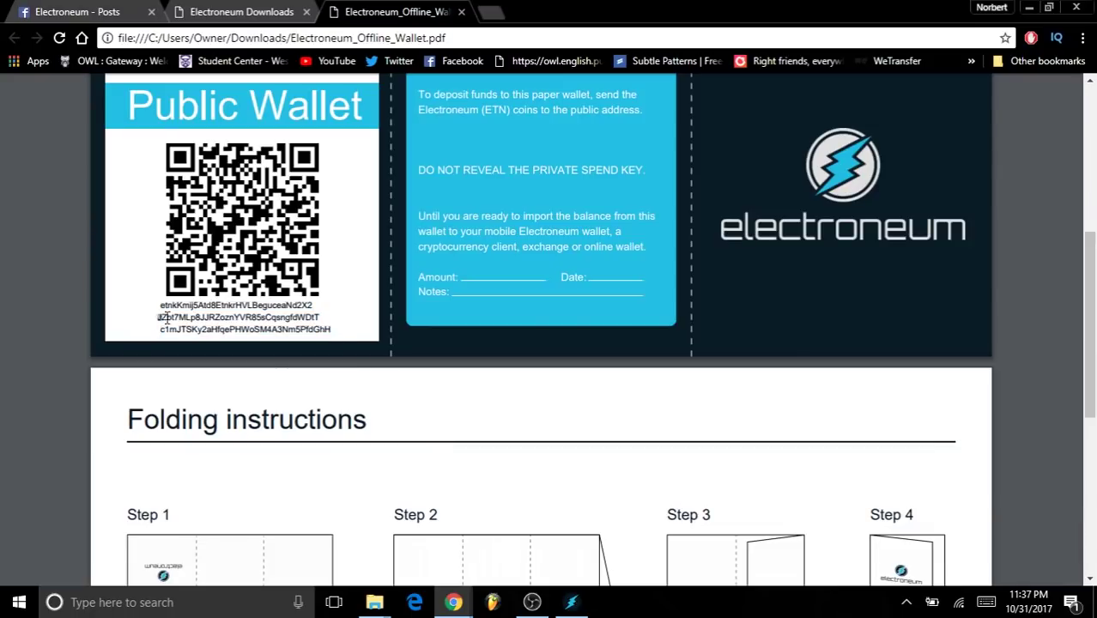
{"action": "double_click", "coordinate": [320, 314]}
{"action": "key", "text": "ctrl+c"}
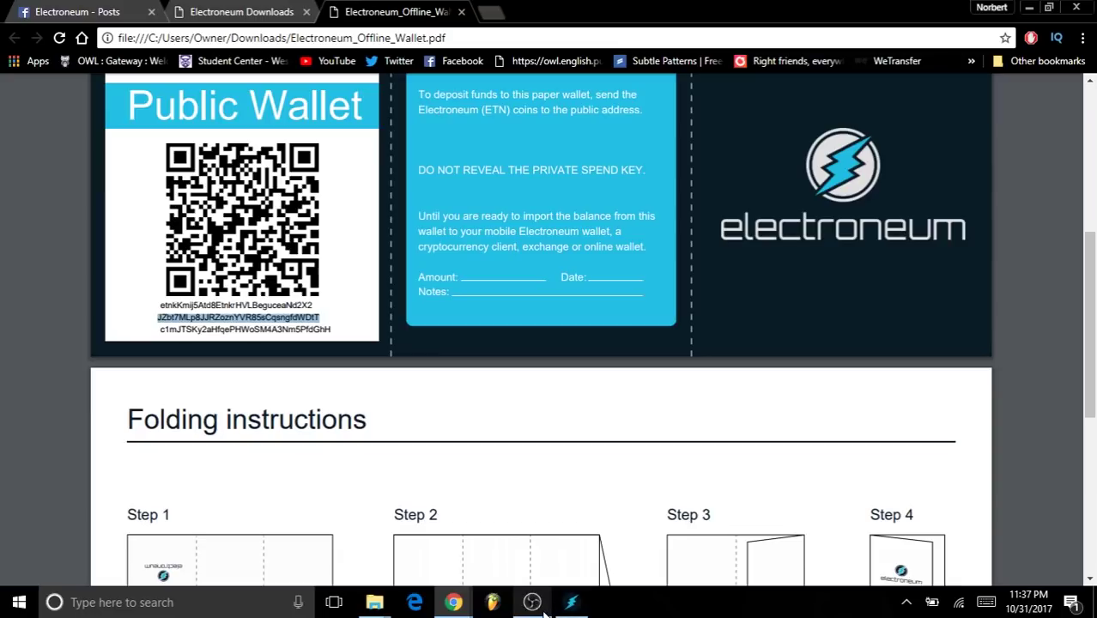
{"action": "left_click", "coordinate": [572, 603]}
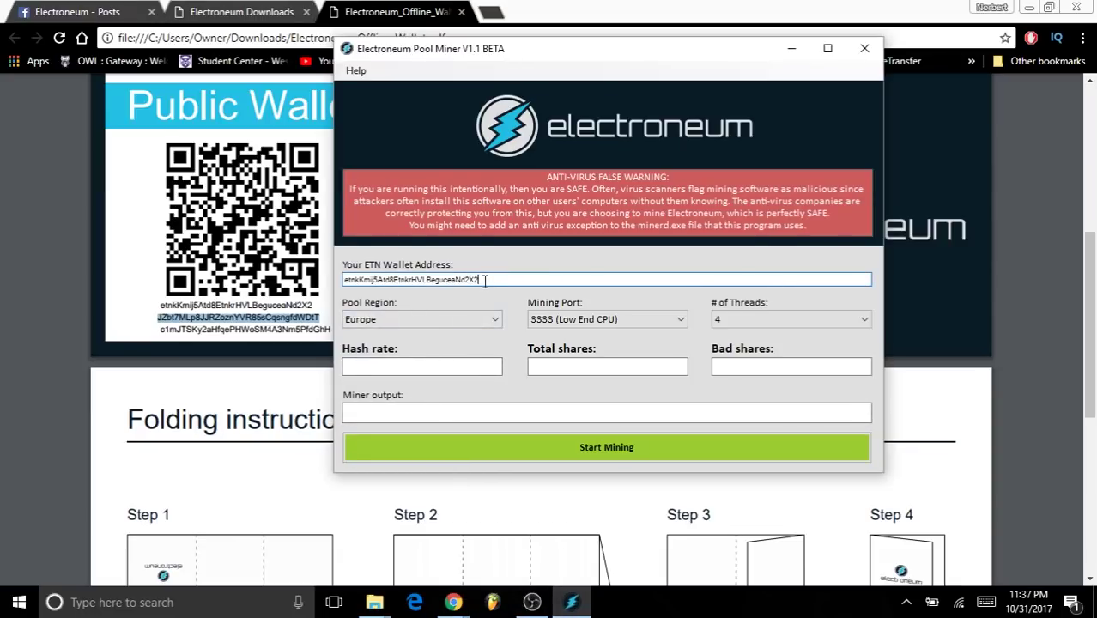
{"action": "key", "text": "ctrl+v"}
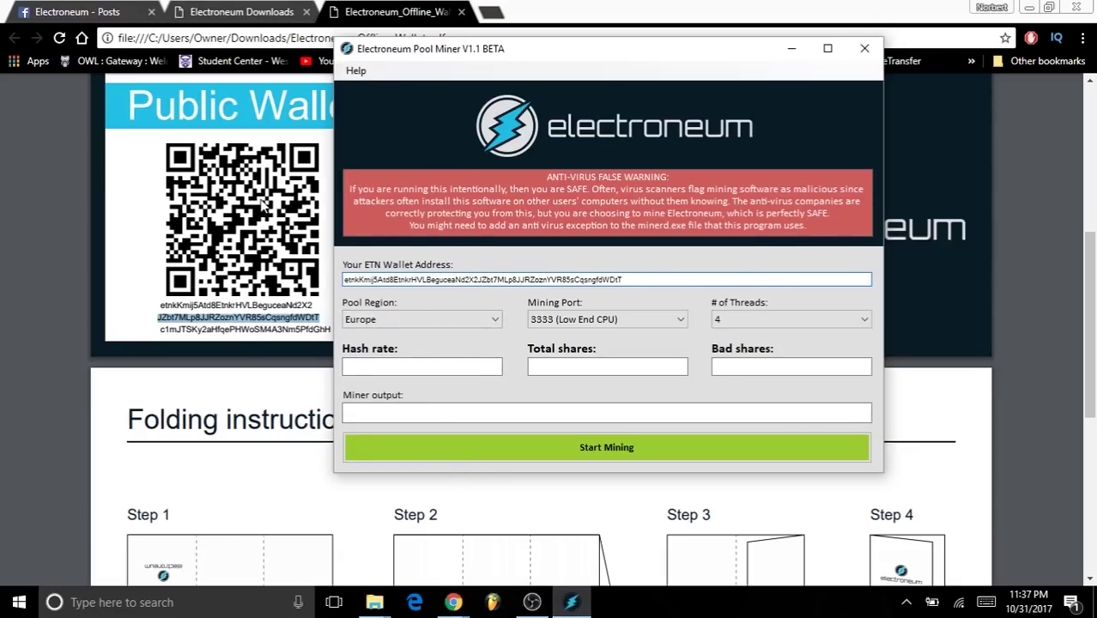
- Copy the third address line, append it to complete the wallet address, and hide Chrome
{"action": "mouse_move", "coordinate": [158, 318]}
{"action": "left_mouse_down"}
{"action": "mouse_move", "coordinate": [304, 311]}
{"action": "mouse_move", "coordinate": [324, 331]}
{"action": "mouse_move", "coordinate": [165, 333]}
{"action": "left_mouse_up"}
{"action": "key", "text": "ctrl+c"}
{"action": "left_click", "coordinate": [306, 313]}
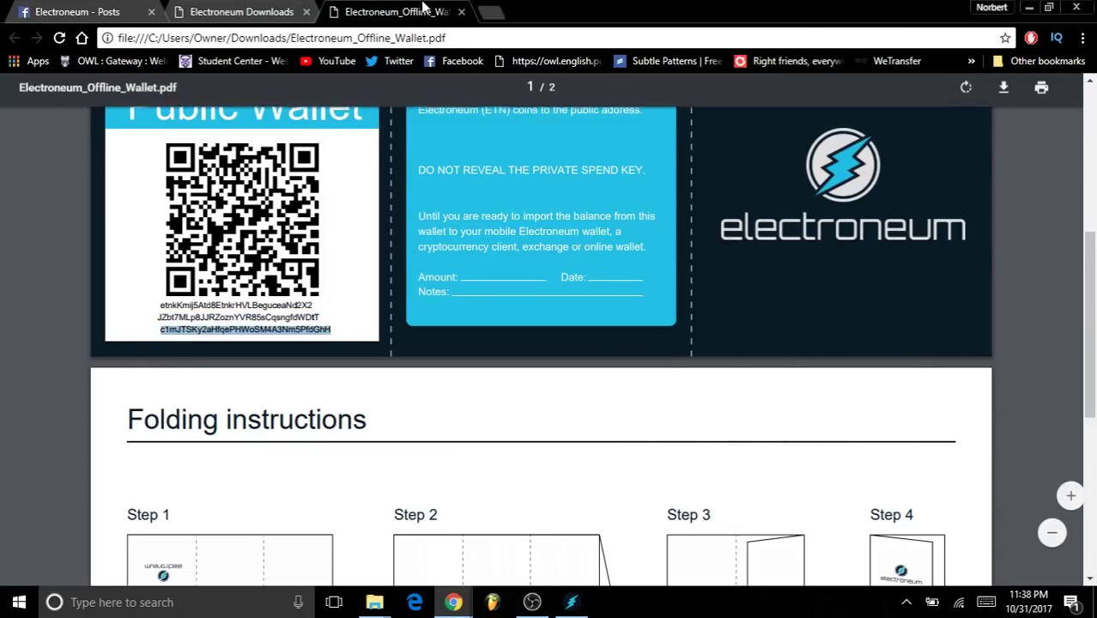
{"action": "left_click", "coordinate": [532, 601]}
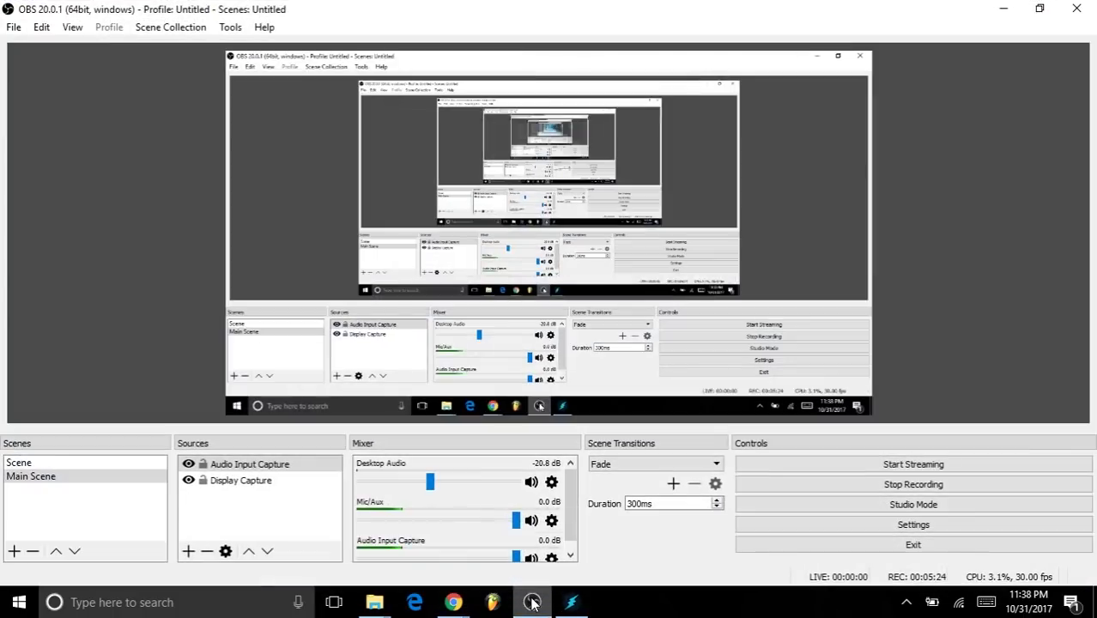
{"action": "left_click", "coordinate": [533, 601]}
{"action": "left_click", "coordinate": [570, 601]}
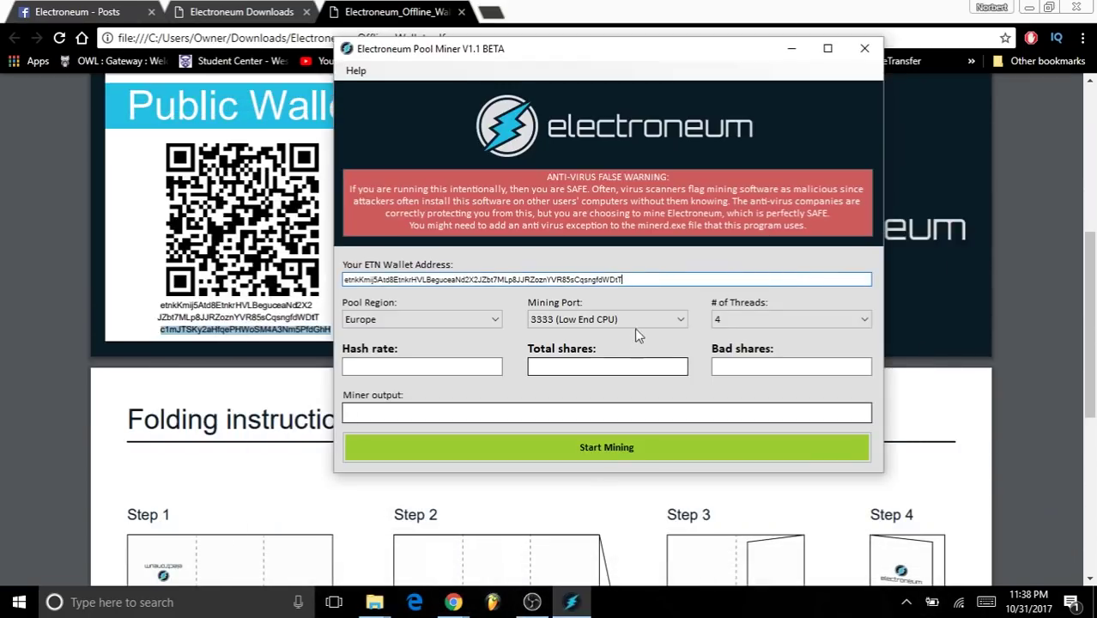
{"action": "key", "text": "ctrl+v"}
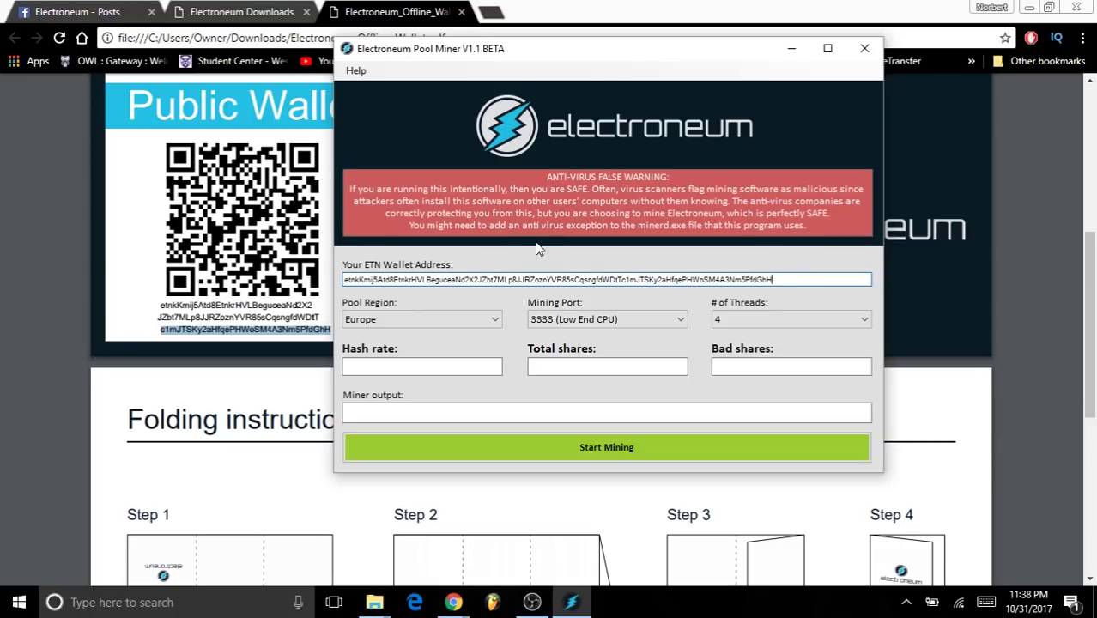
{"action": "left_click", "coordinate": [1030, 8]}
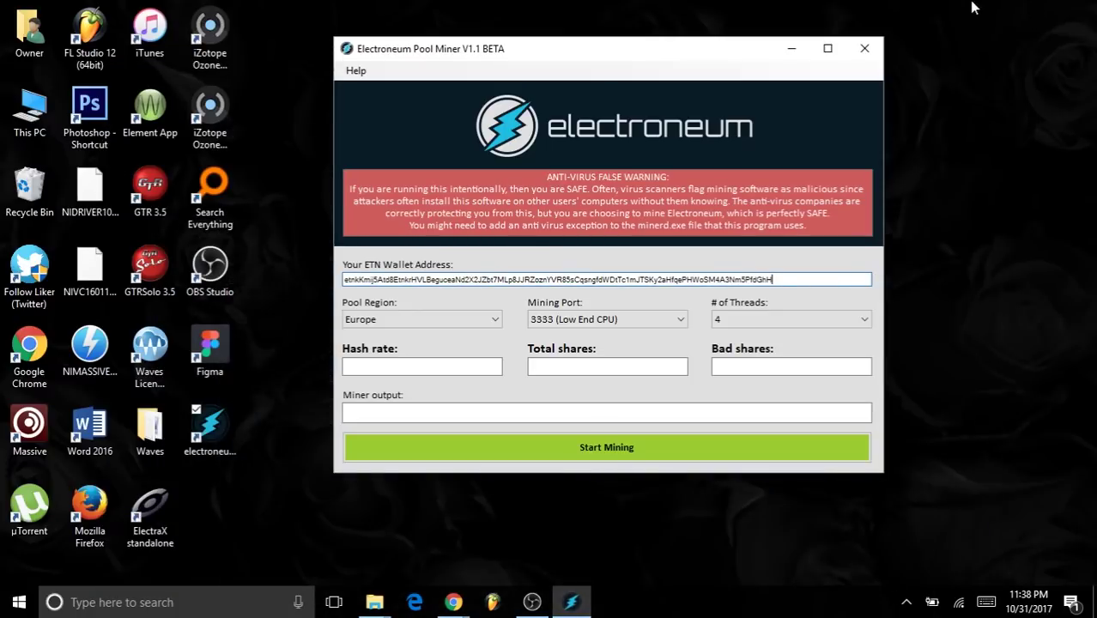
- Select United States as the Pool Region
{"action": "left_click", "coordinate": [397, 323]}
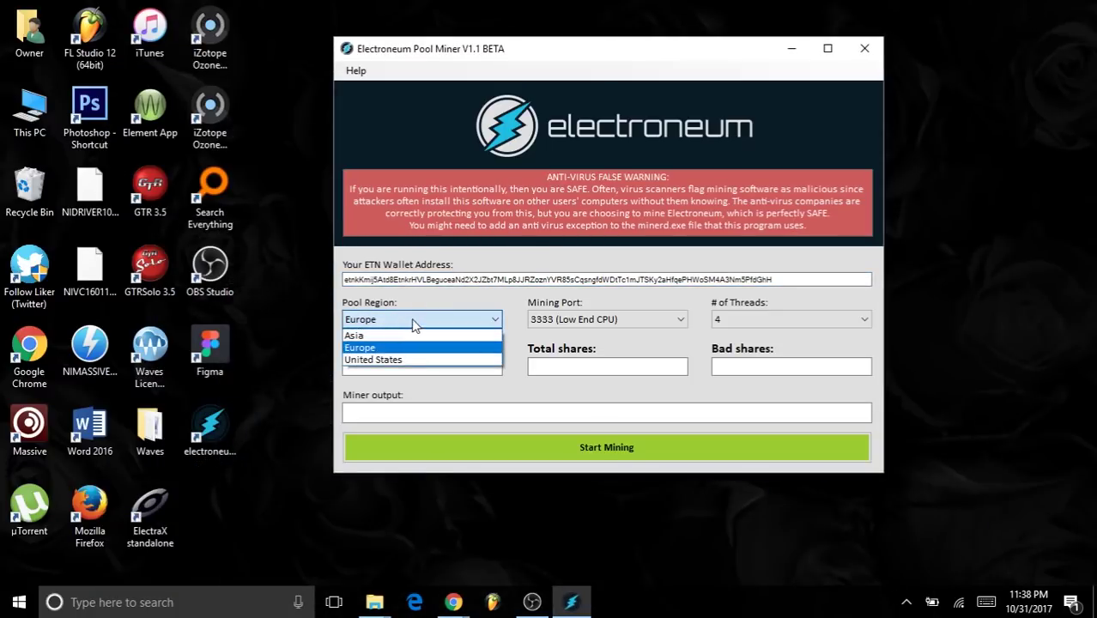
{"action": "left_click", "coordinate": [396, 335]}
{"action": "left_click", "coordinate": [419, 321]}
{"action": "left_click", "coordinate": [402, 360]}
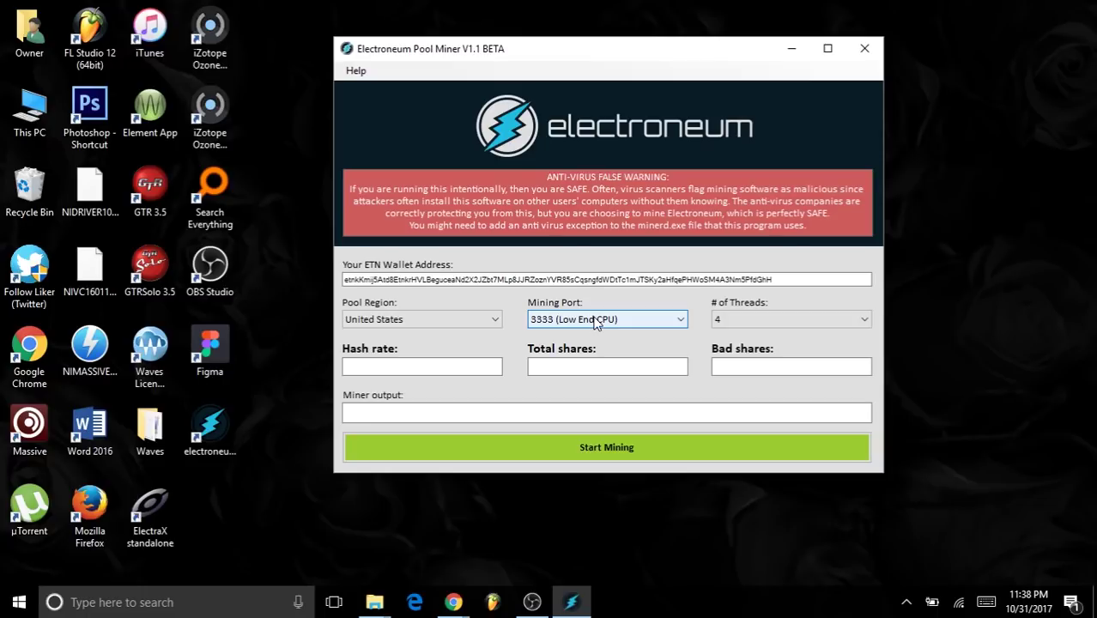
- Set the Mining Port to 7777 (High End CPU), moving past 5555 (Mid Range CPU)
{"action": "left_click", "coordinate": [595, 322]}
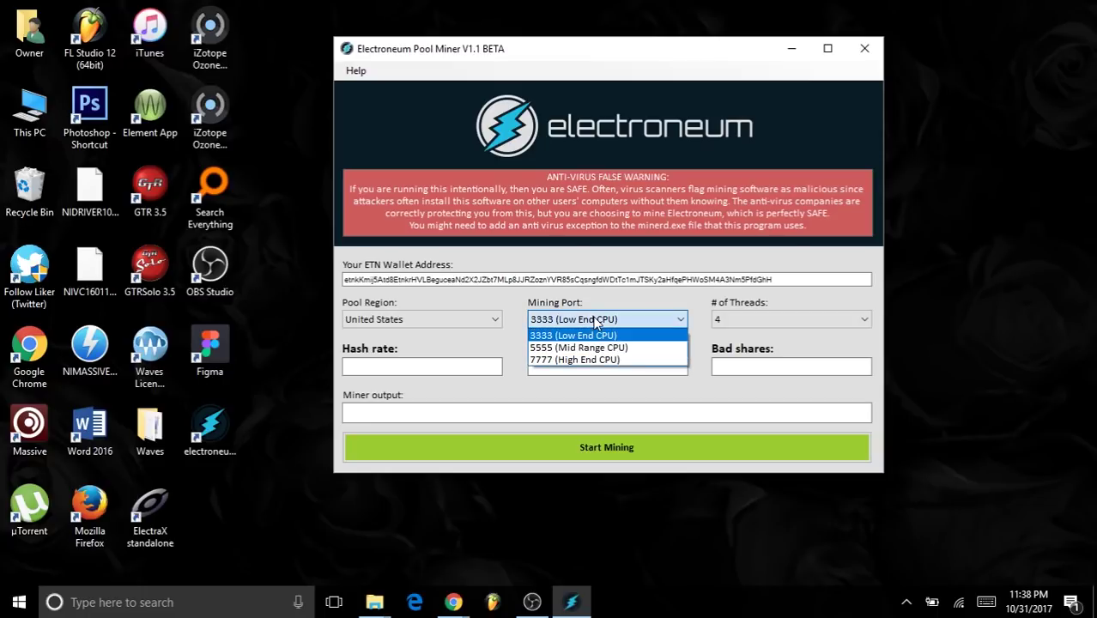
{"action": "left_click", "coordinate": [595, 322]}
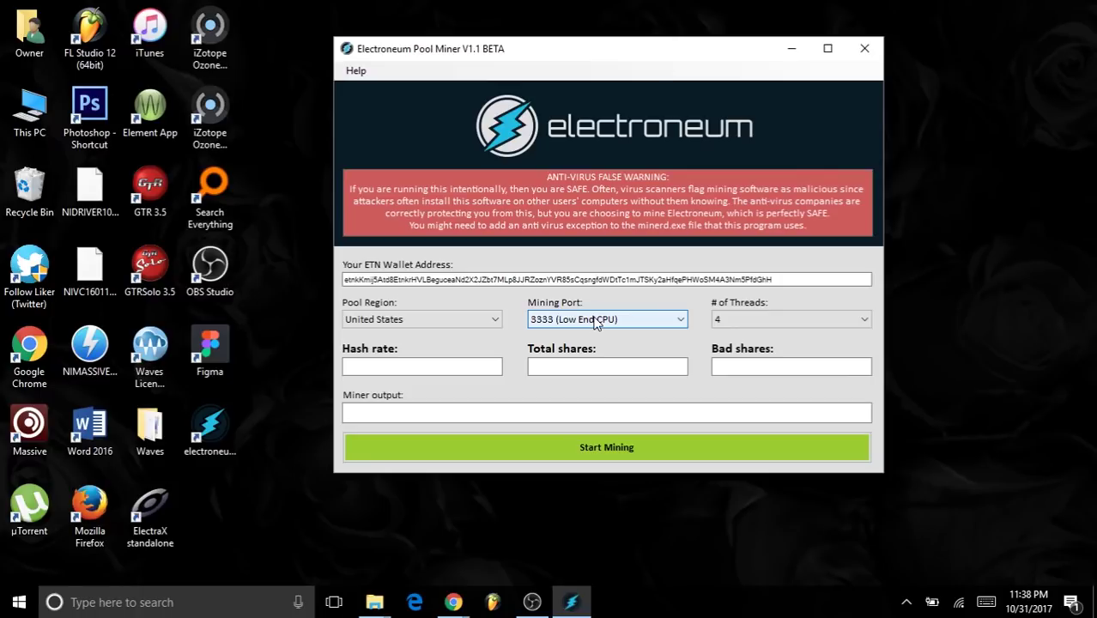
{"action": "left_click", "coordinate": [595, 321]}
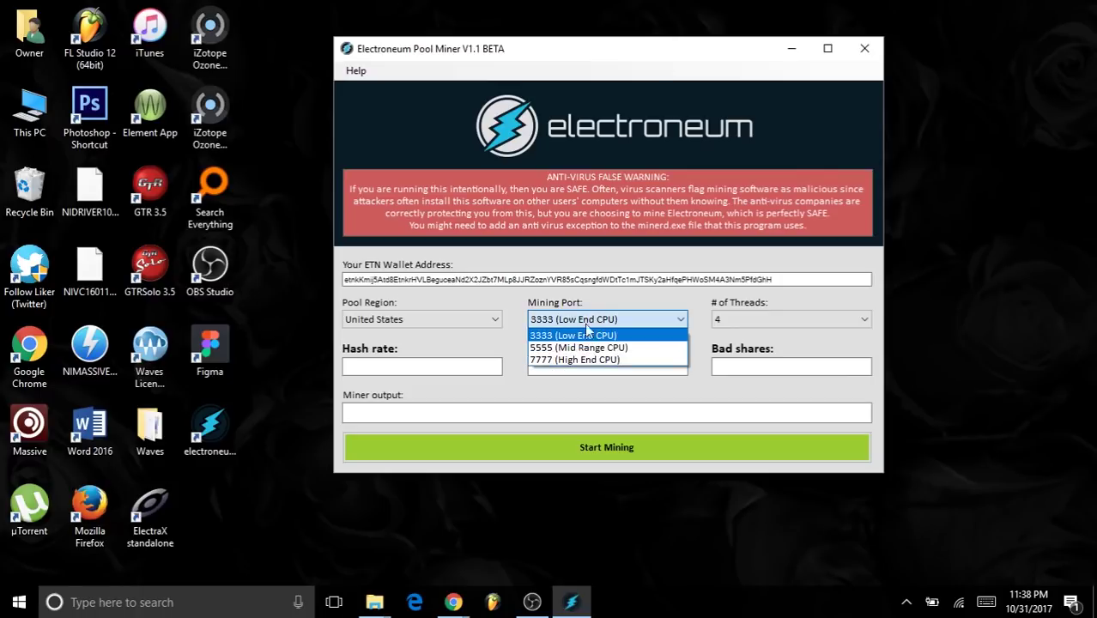
{"action": "left_click", "coordinate": [583, 346]}
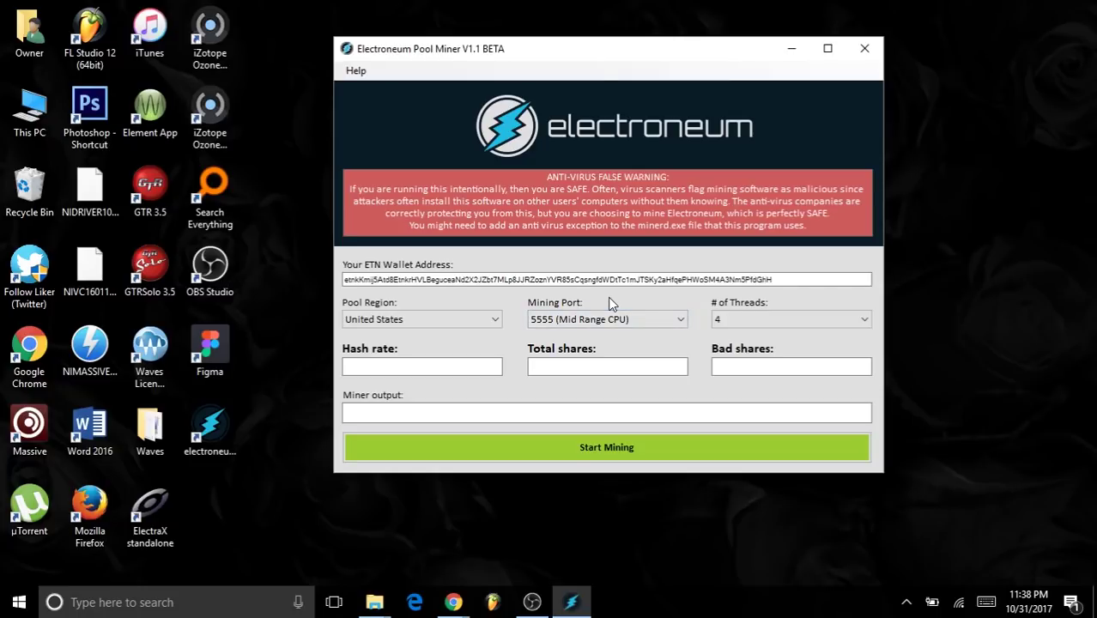
{"action": "left_click", "coordinate": [649, 320]}
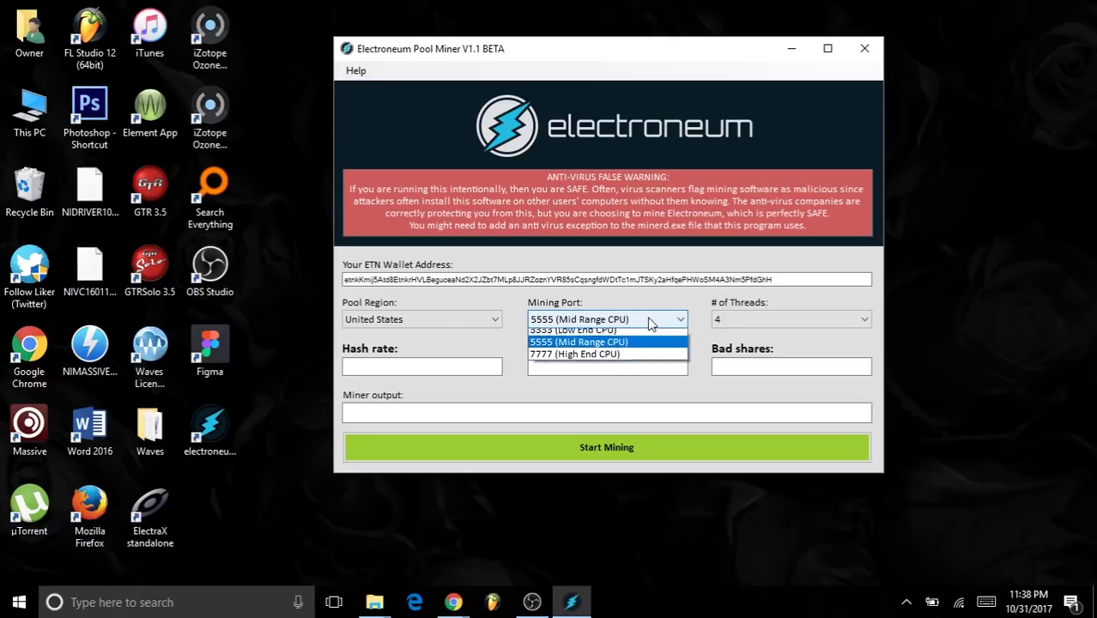
{"action": "left_click", "coordinate": [605, 361]}
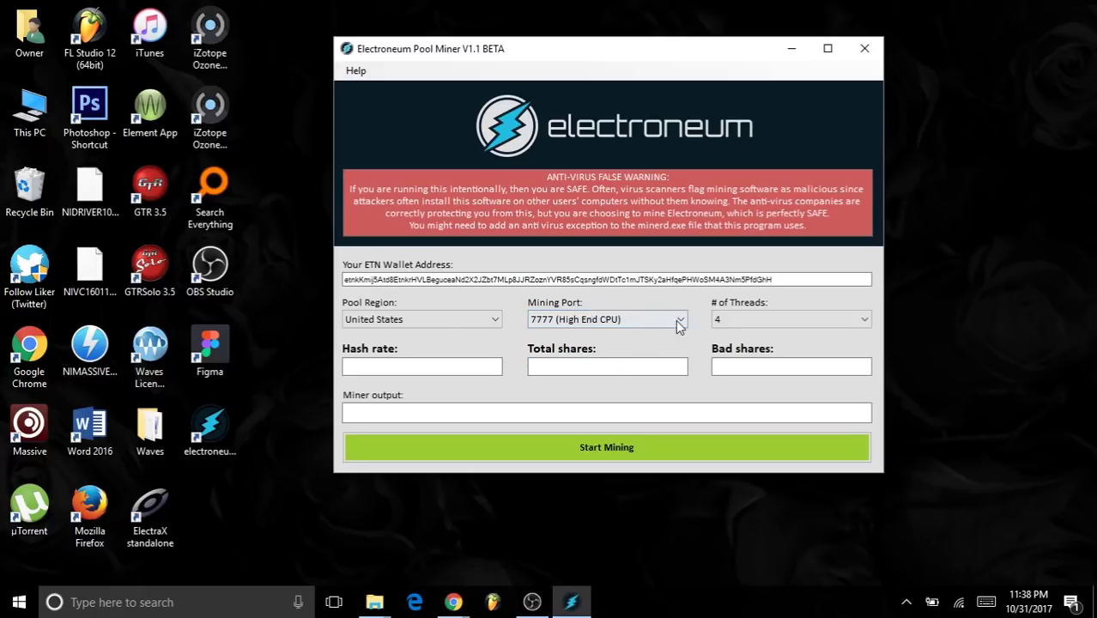
{"action": "left_click", "coordinate": [983, 328]}
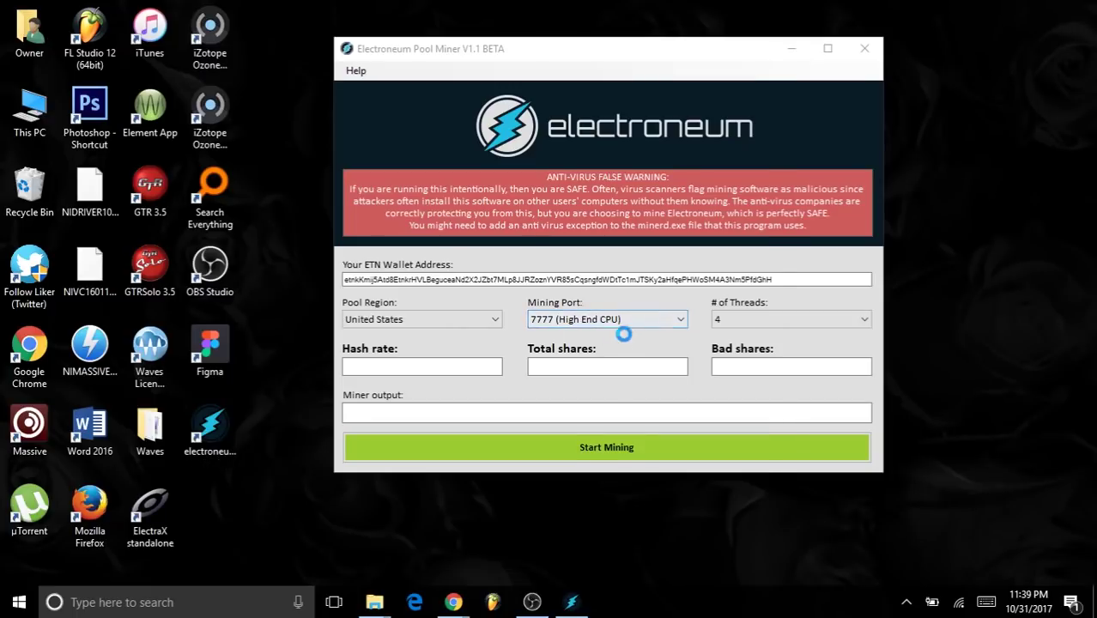
- Check Task Manager's CPU Performance view (4 logical processors, about 20% use), then minimize it
{"action": "key", "text": "ctrl+shift+Escape"}
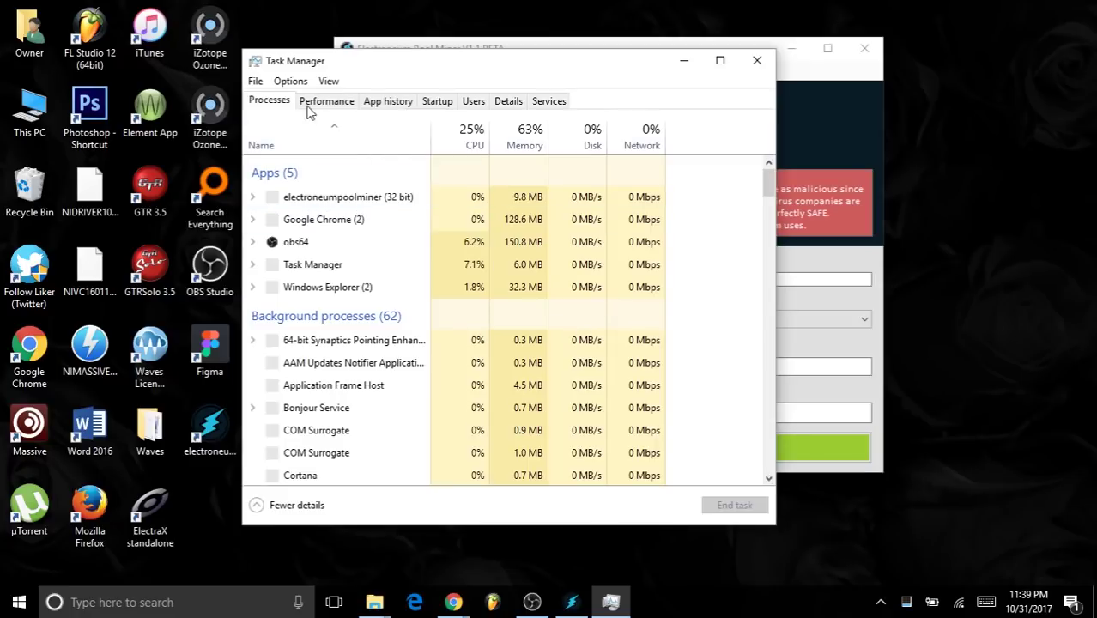
{"action": "left_click", "coordinate": [322, 102]}
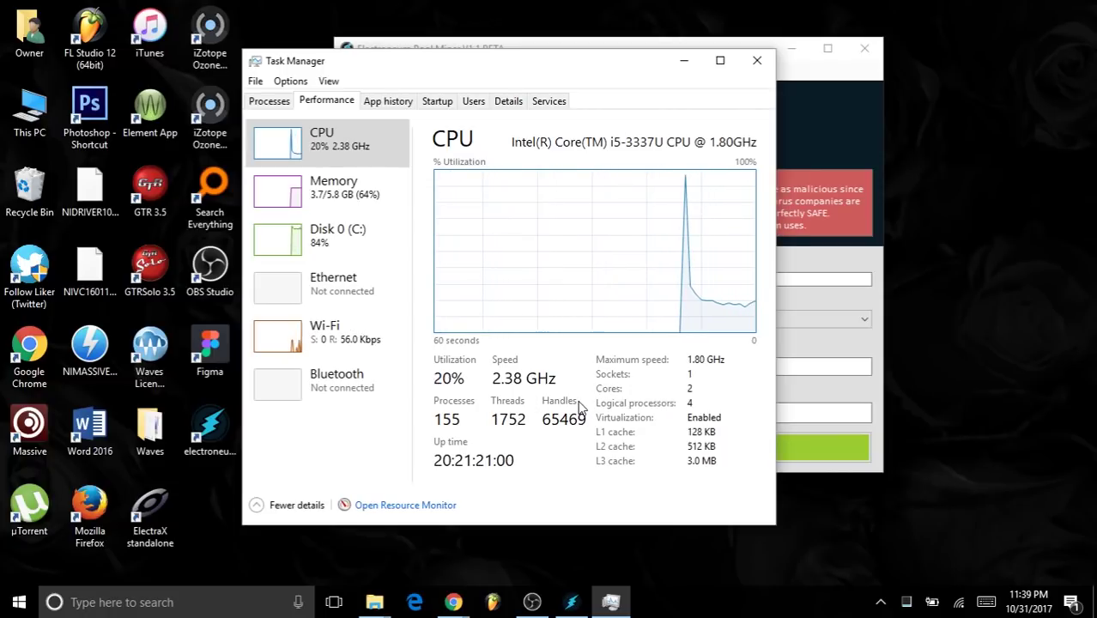
{"action": "left_click", "coordinate": [680, 68]}
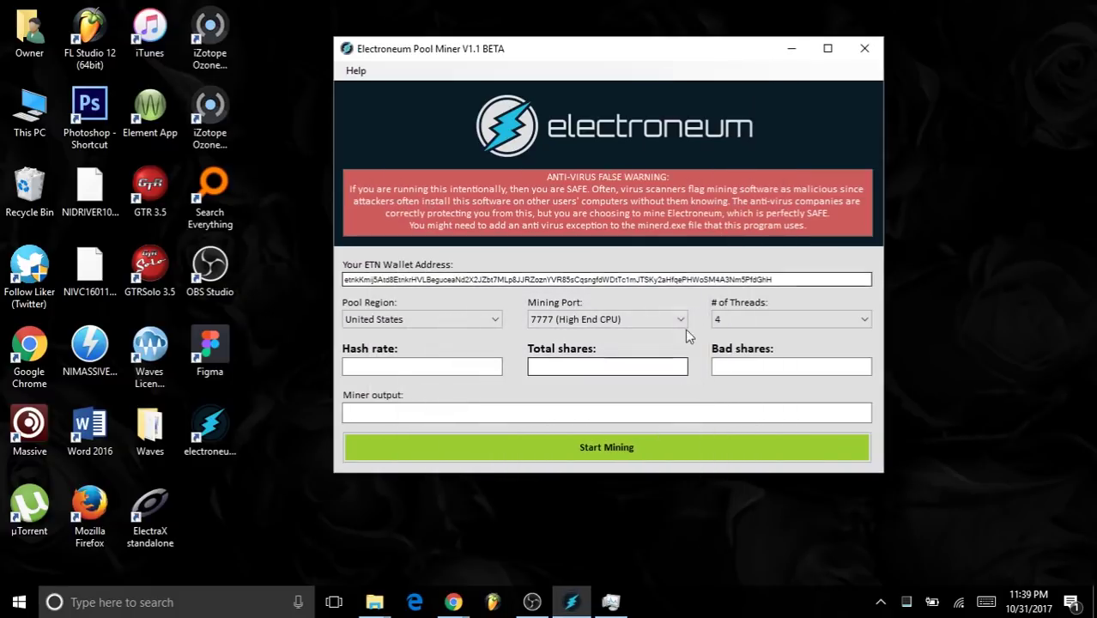
- Set the mining port to 5555 (Mid Range CPU) and the thread count to 2
{"action": "left_click", "coordinate": [683, 323]}
{"action": "left_click", "coordinate": [609, 356]}
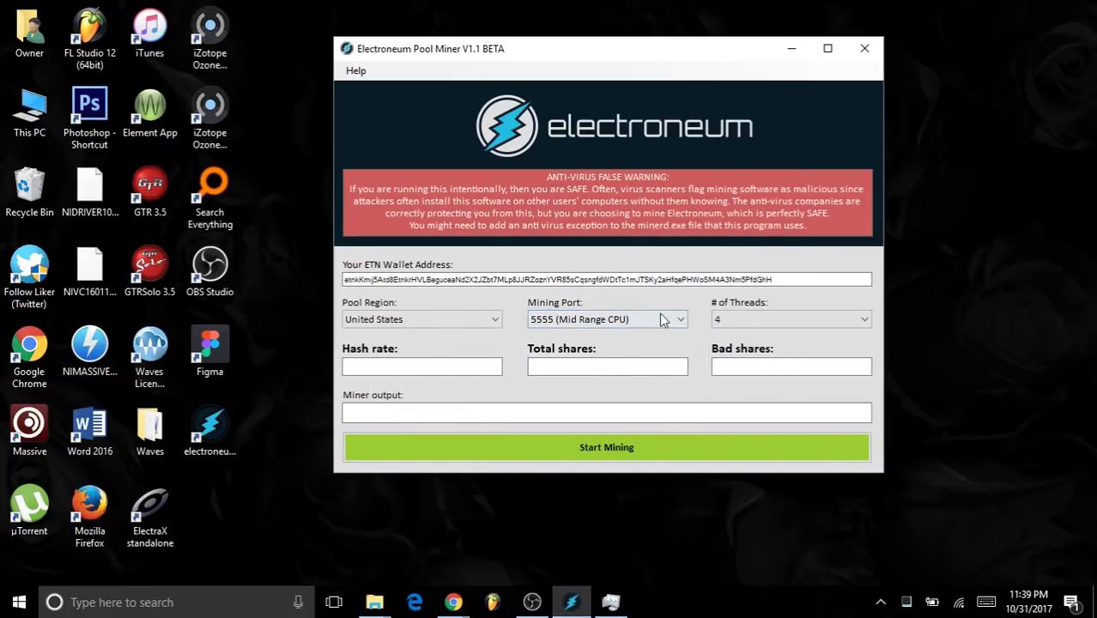
{"action": "left_click", "coordinate": [737, 318]}
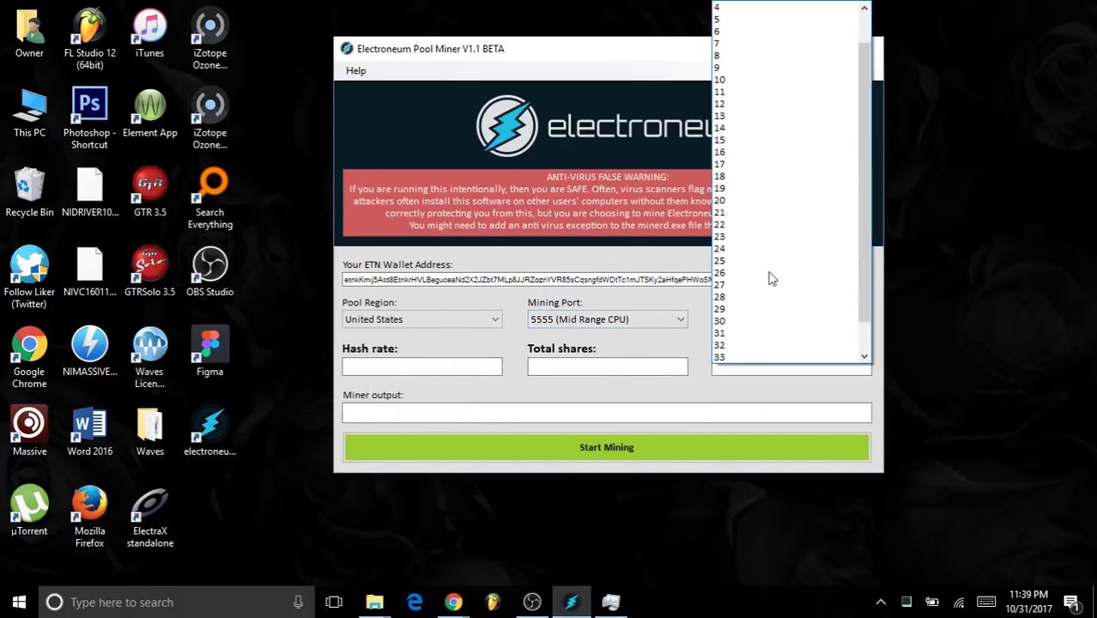
{"action": "left_click", "coordinate": [750, 20]}
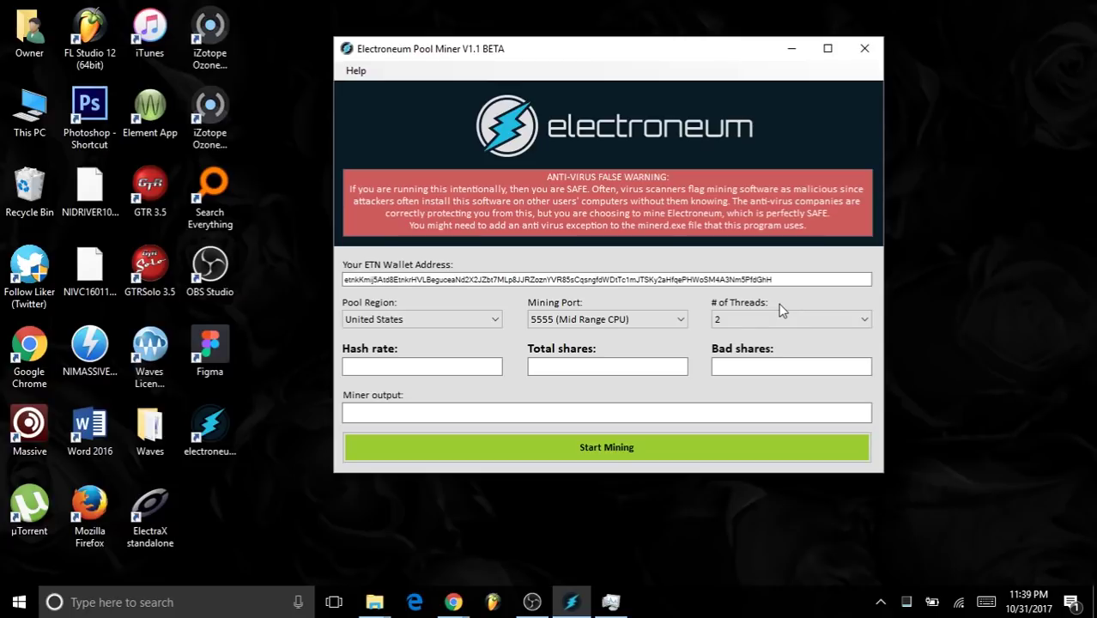
- Check CPU load in Task Manager while confirming the miner stays at 2 threads
{"action": "left_click", "coordinate": [611, 602]}
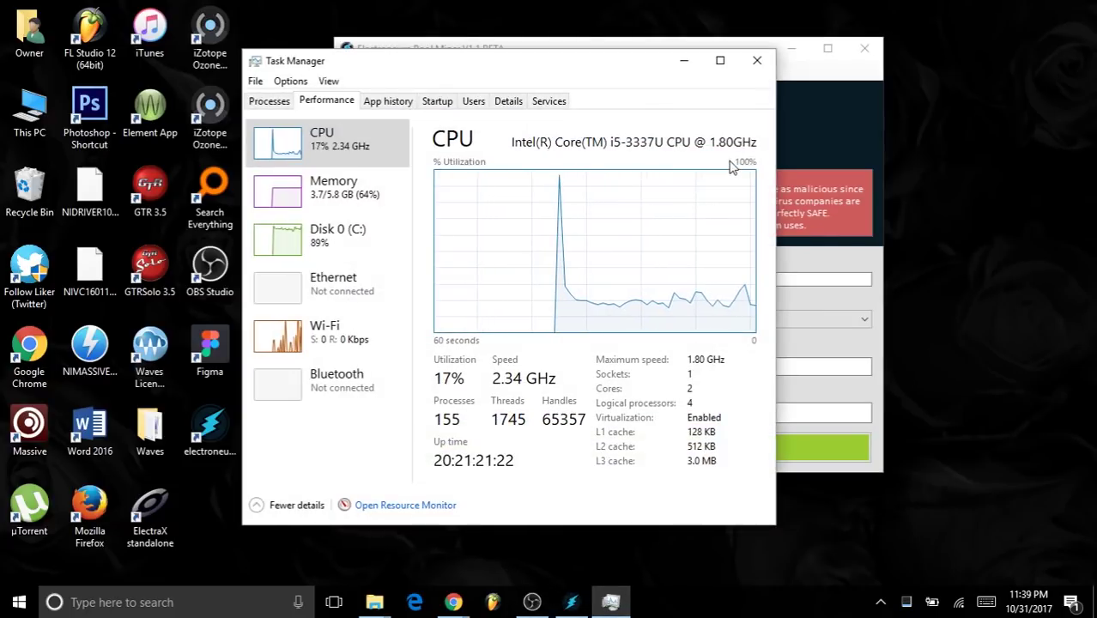
{"action": "left_click", "coordinate": [683, 61]}
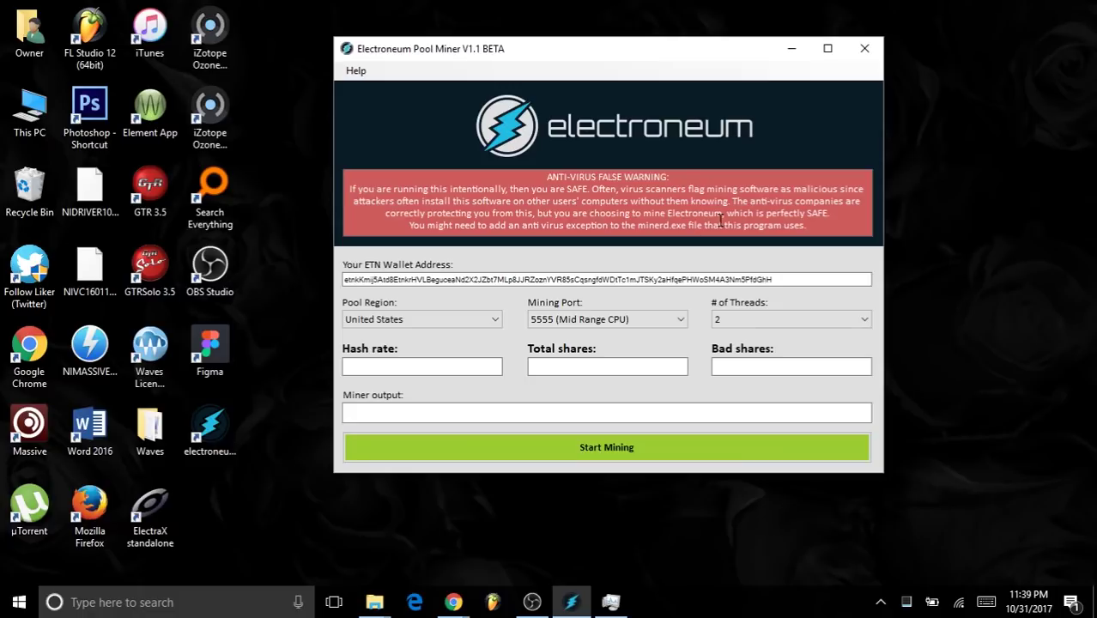
{"action": "left_click", "coordinate": [864, 320]}
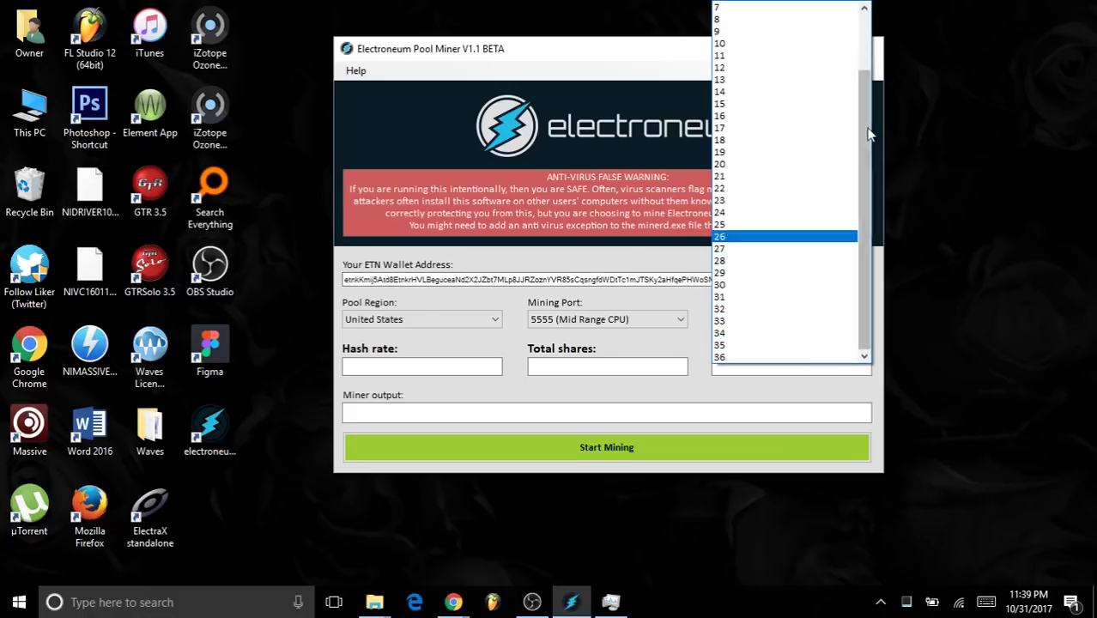
{"action": "left_click", "coordinate": [699, 337]}
{"action": "left_click", "coordinate": [792, 323]}
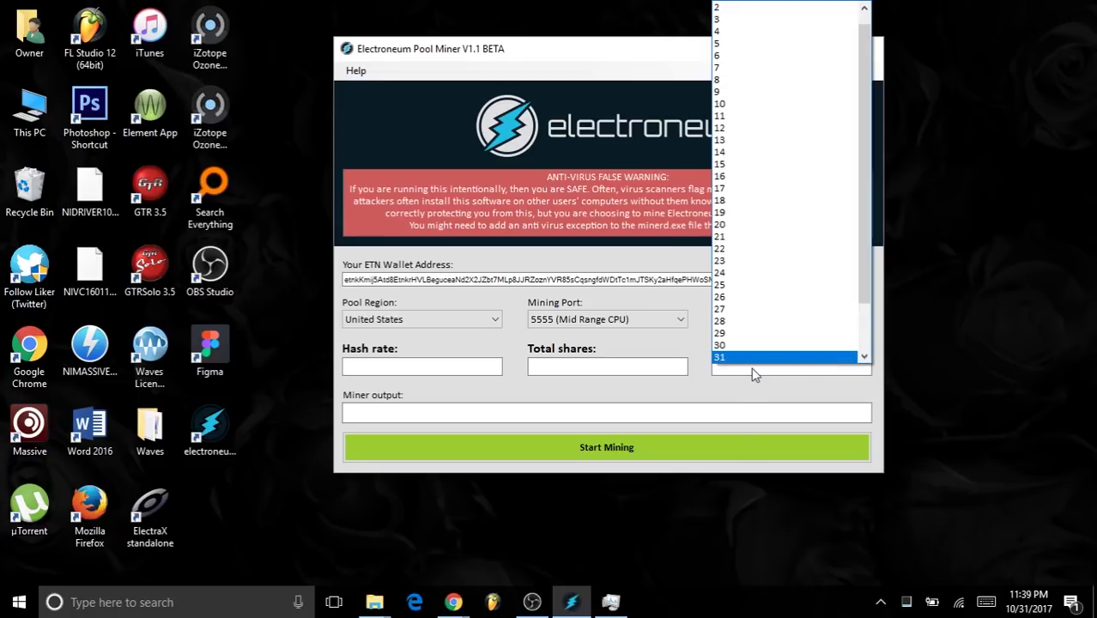
{"action": "left_click", "coordinate": [703, 361]}
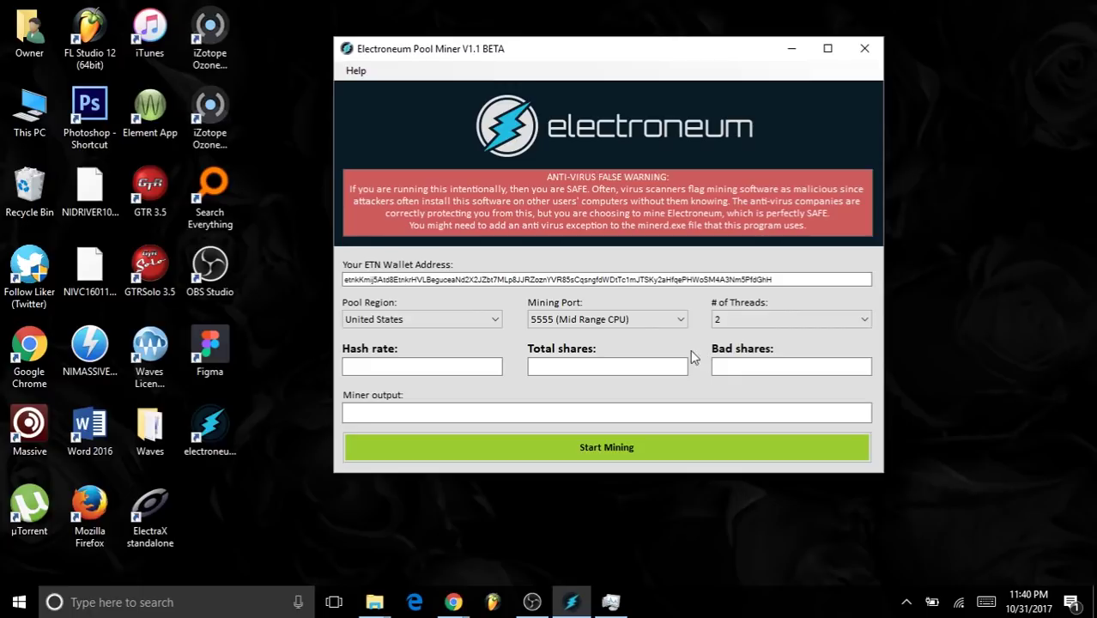
{"action": "left_click", "coordinate": [771, 326]}
{"action": "left_click", "coordinate": [700, 332]}
{"action": "left_click", "coordinate": [614, 601]}
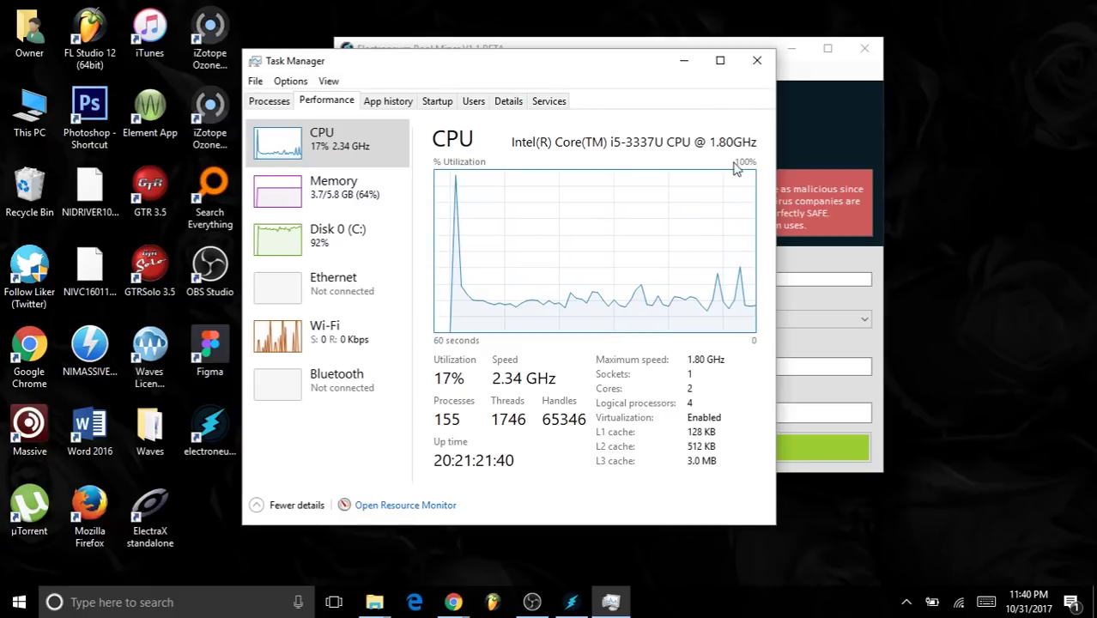
{"action": "left_click", "coordinate": [683, 61]}
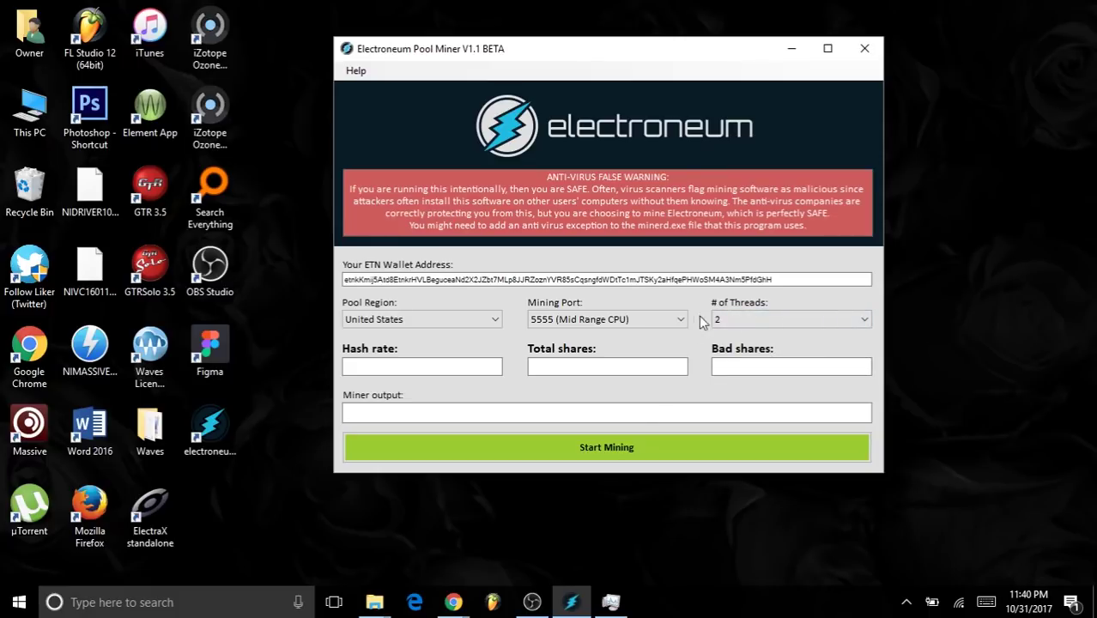
- Start mining with port 5555 and 2 threads on the US pool
{"action": "left_click", "coordinate": [633, 448]}
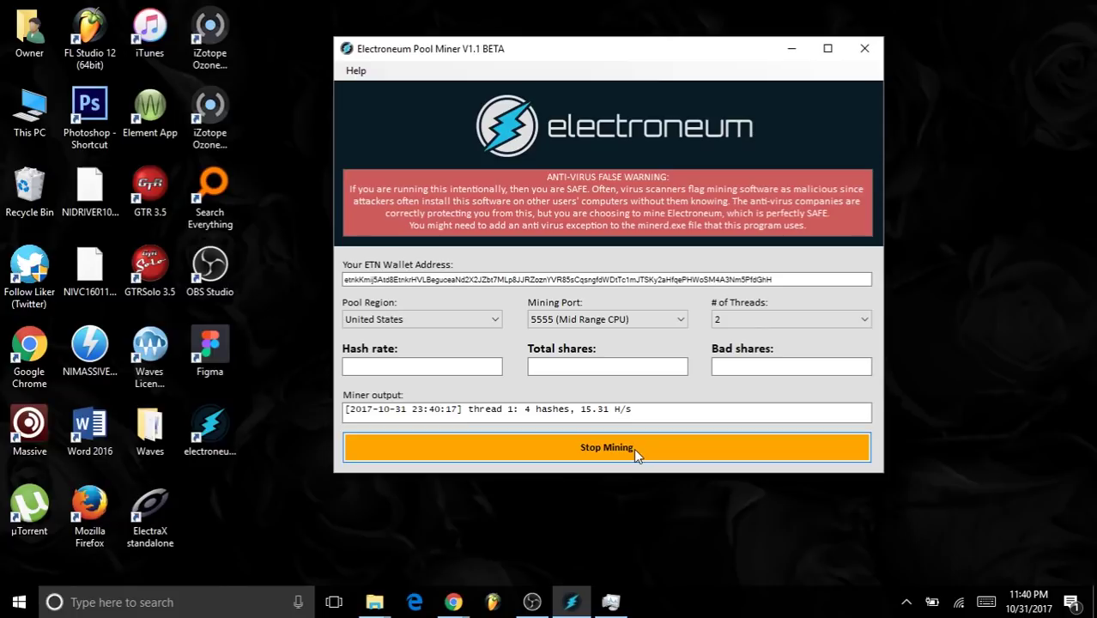